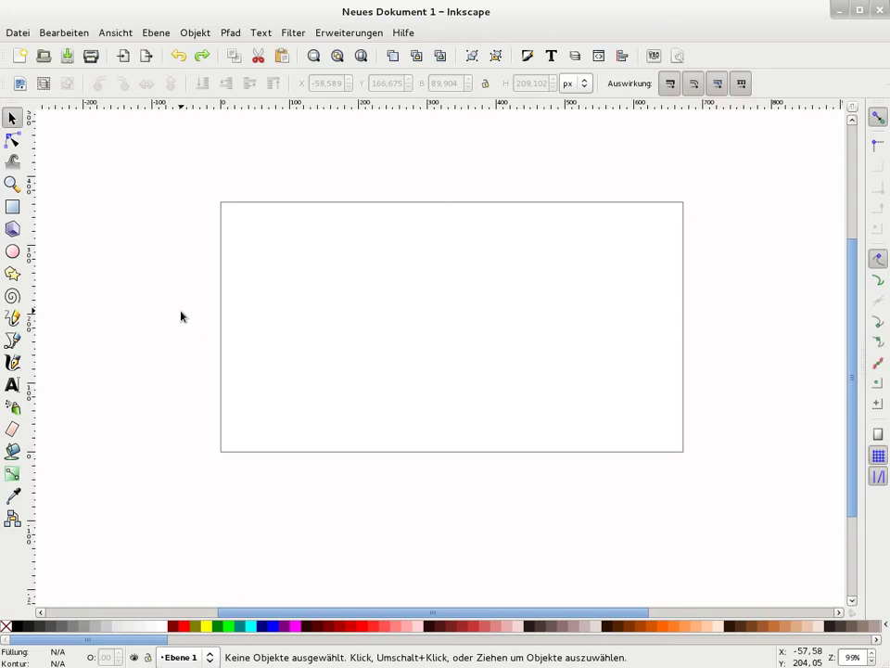
Type the placeholder text %VAR_name% near the top middle of the card.
{"action": "left_click", "coordinate": [348, 33]}
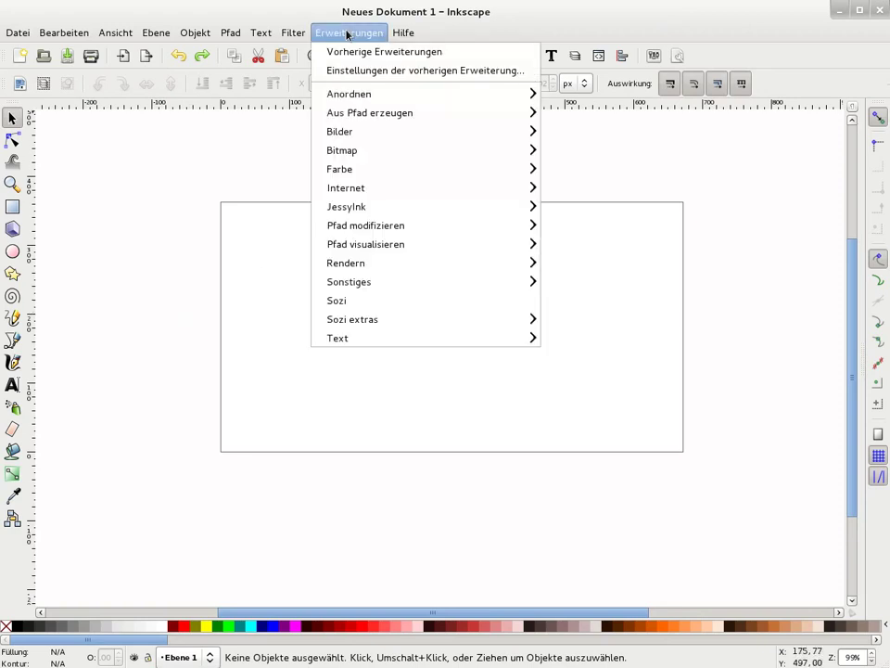
{"action": "mouse_move", "coordinate": [389, 281]}
{"action": "left_click", "coordinate": [647, 179]}
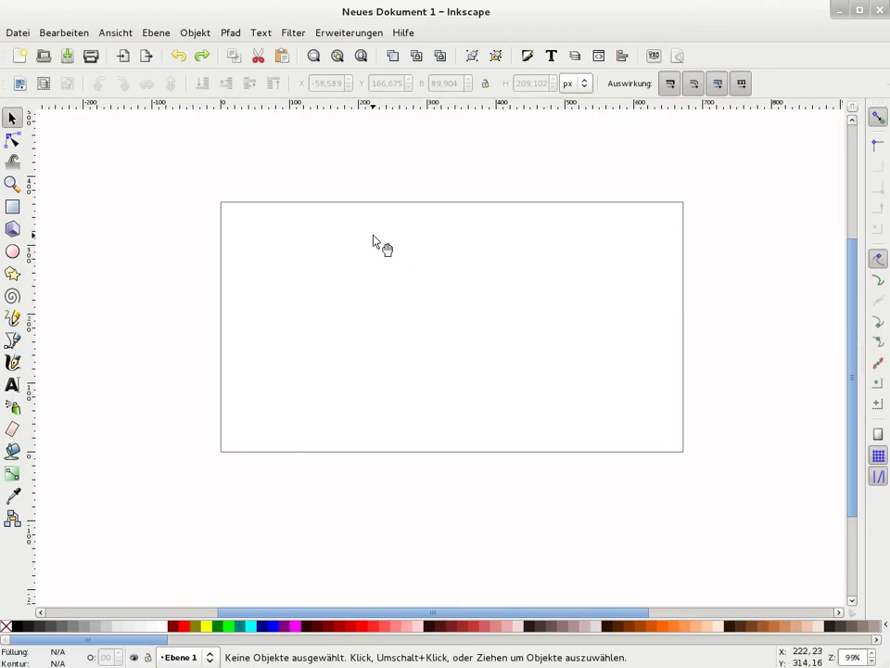
{"action": "left_click", "coordinate": [13, 385]}
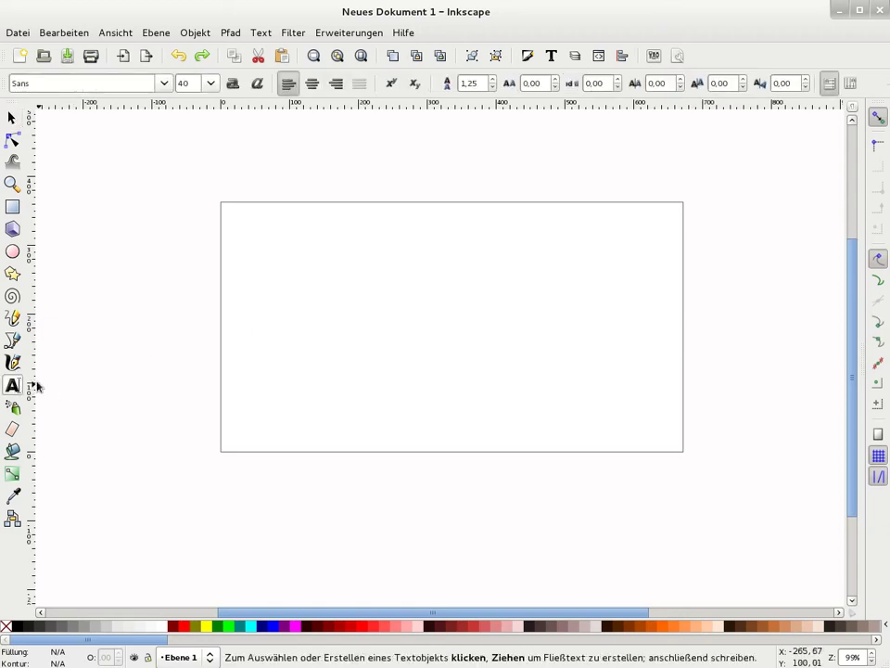
{"action": "left_click", "coordinate": [350, 283]}
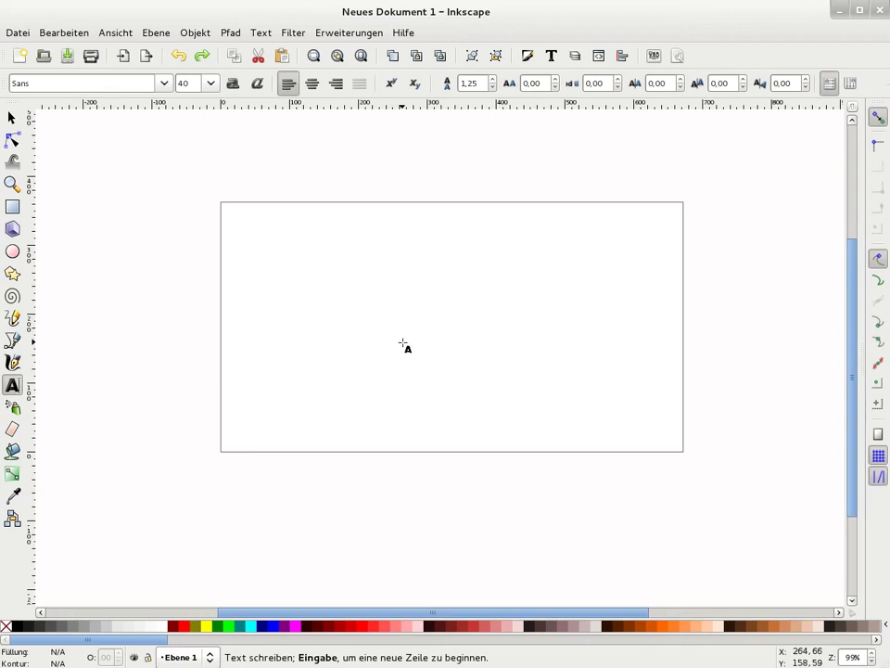
{"action": "type", "text": "%"}
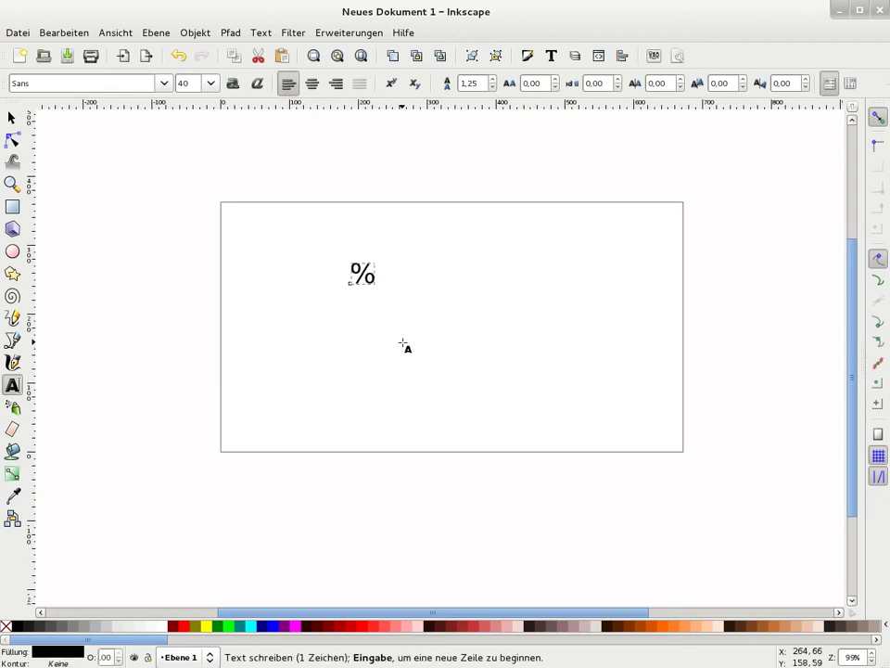
{"action": "type", "text": "VAR"}
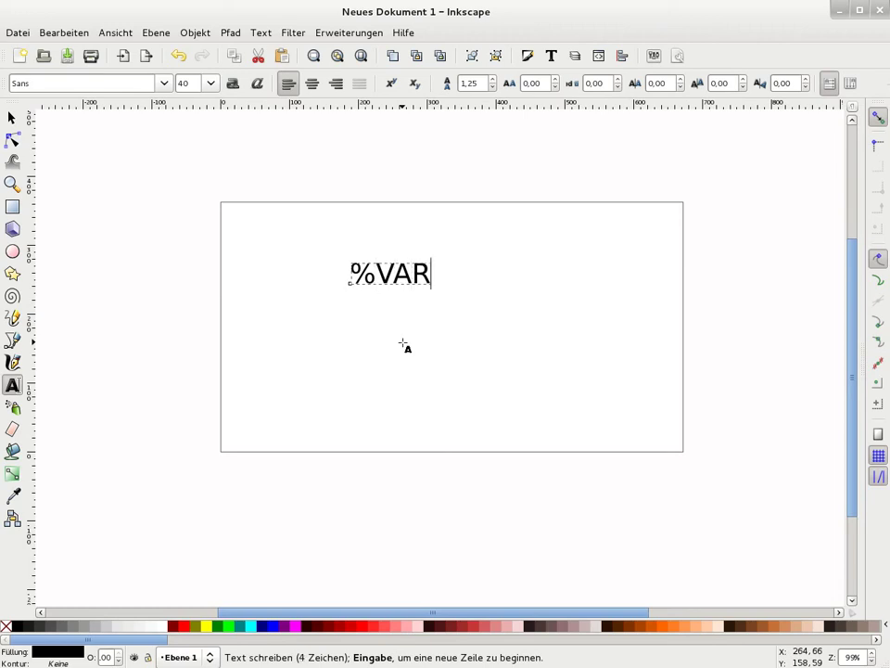
{"action": "type", "text": ":"}
{"action": "key", "text": "BackSpace"}
{"action": "type", "text": "_"}
{"action": "type", "text": "nam"}
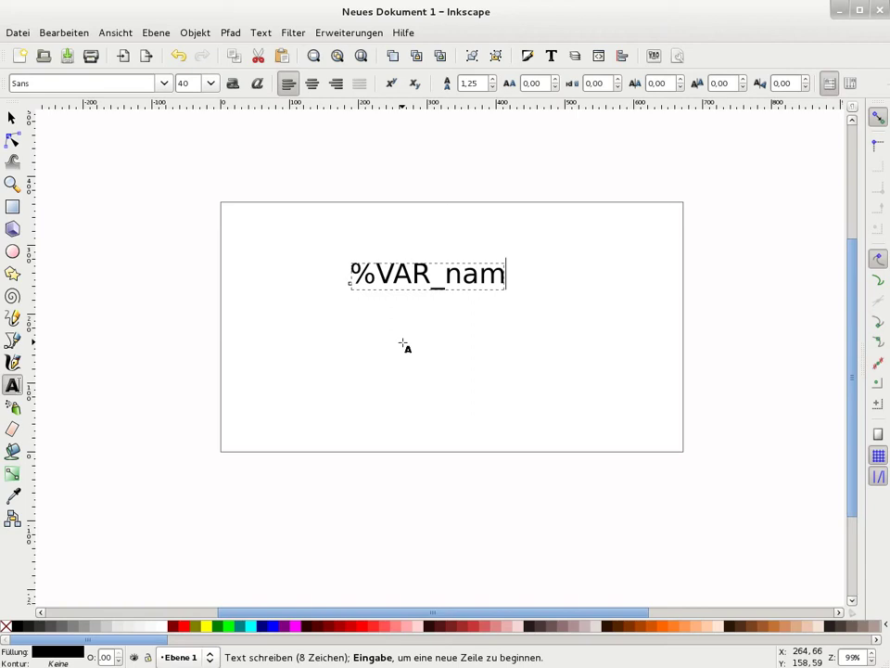
{"action": "type", "text": "e%"}
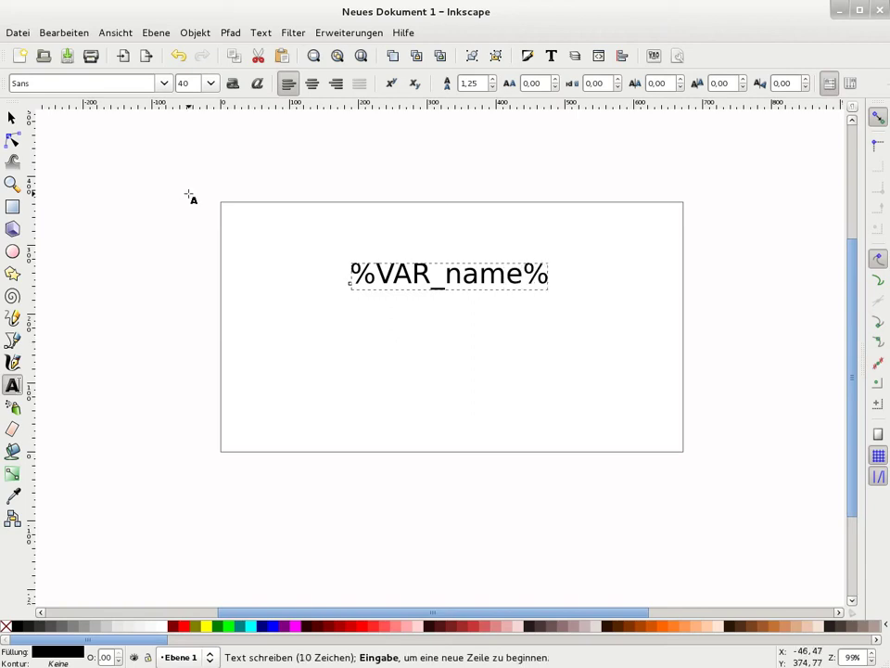
{"action": "key", "text": "F1"}
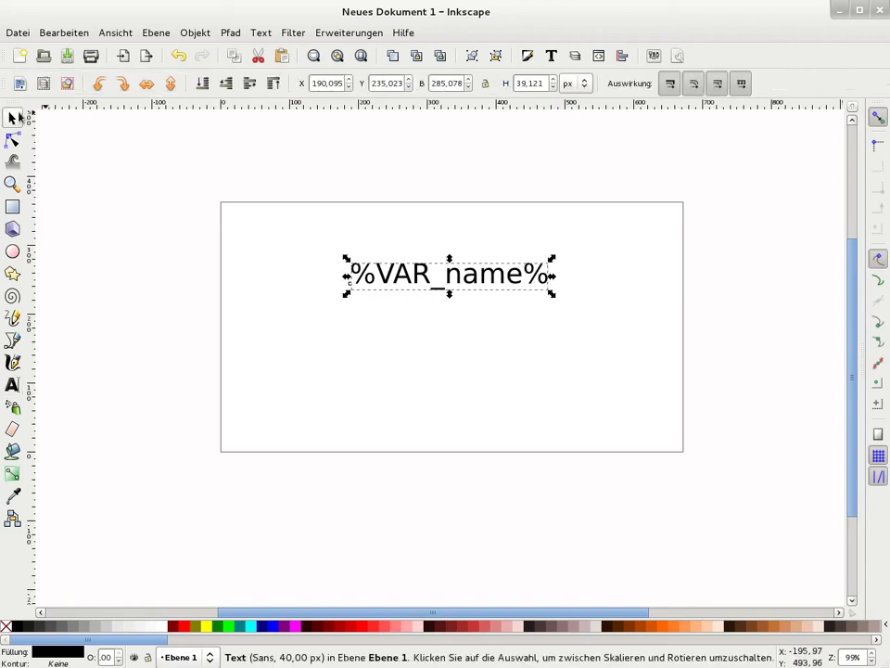
Make %VAR_name% bold and start a second text object below it.
{"action": "left_click", "coordinate": [551, 55]}
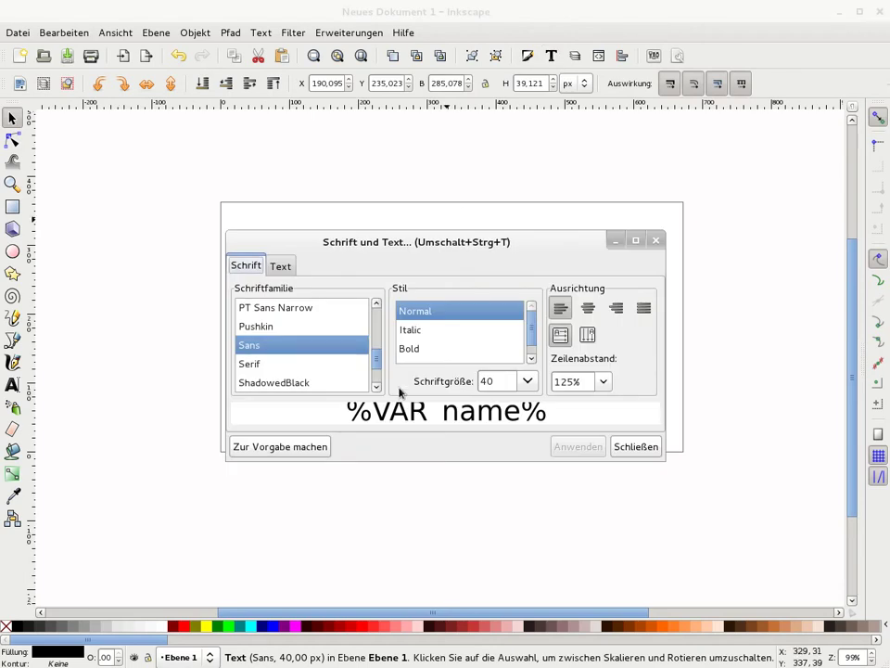
{"action": "left_click", "coordinate": [411, 349]}
{"action": "left_click", "coordinate": [579, 446]}
{"action": "left_click", "coordinate": [638, 447]}
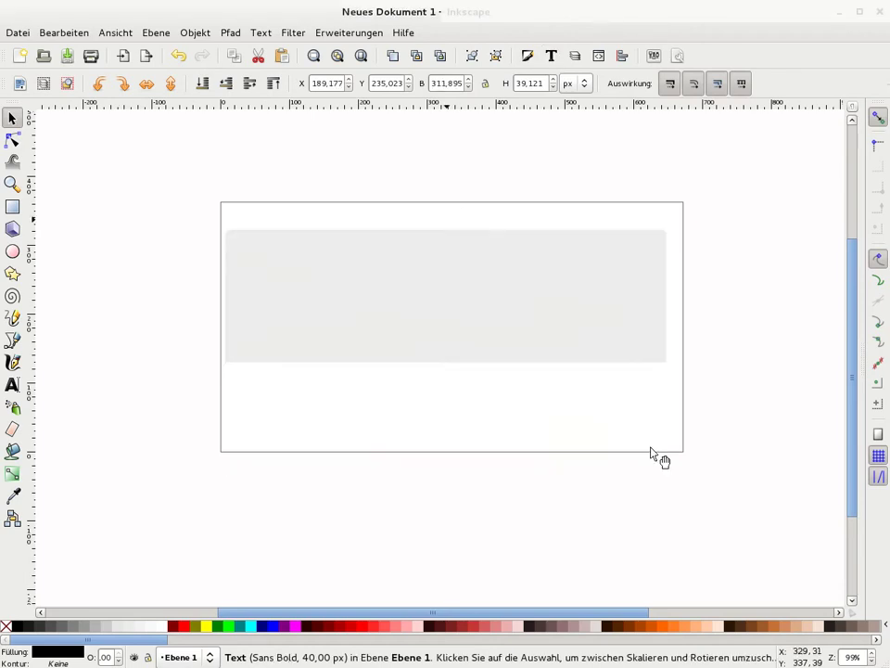
{"action": "left_click", "coordinate": [12, 384]}
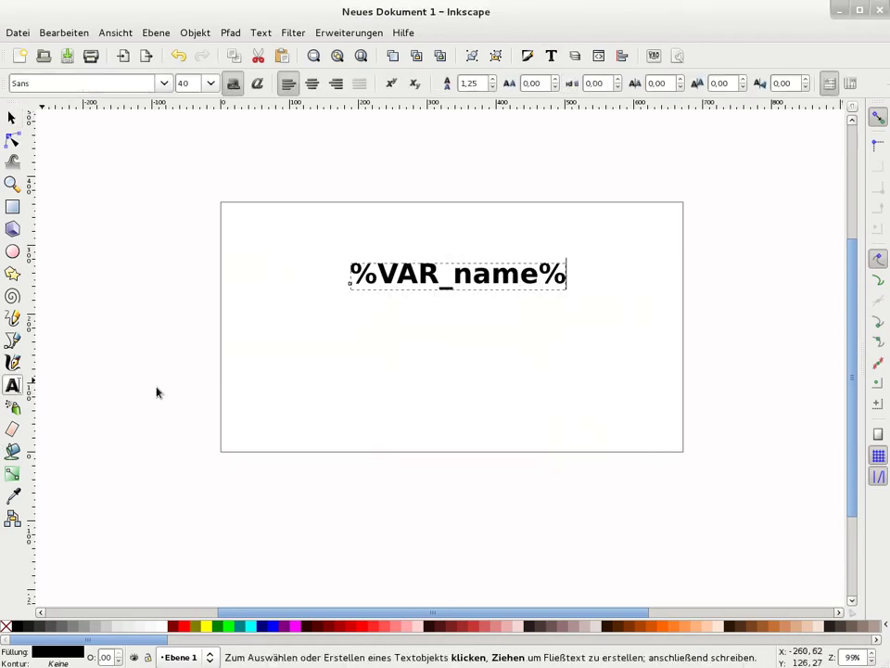
{"action": "left_click", "coordinate": [329, 368]}
Add %VAR_nick% at 36 px font size and nudge it up just under the name.
{"action": "type", "text": "%"}
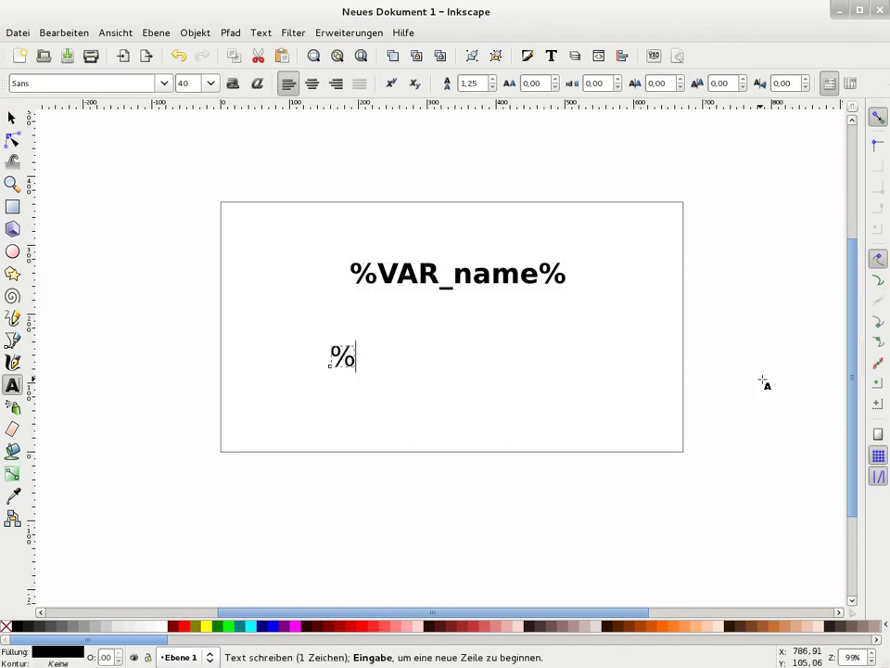
{"action": "type", "text": "VAR_"}
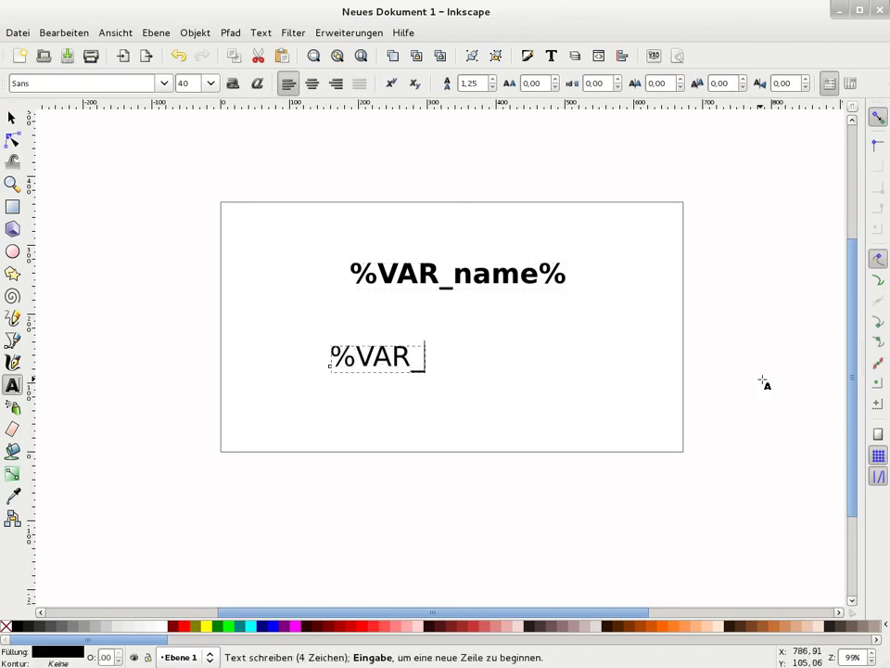
{"action": "type", "text": "nic"}
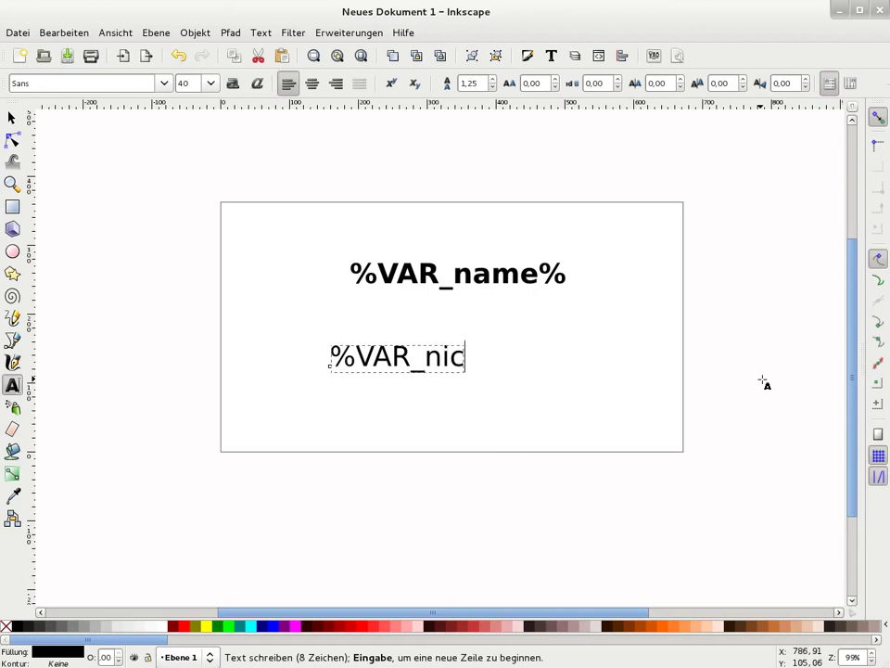
{"action": "type", "text": "k%"}
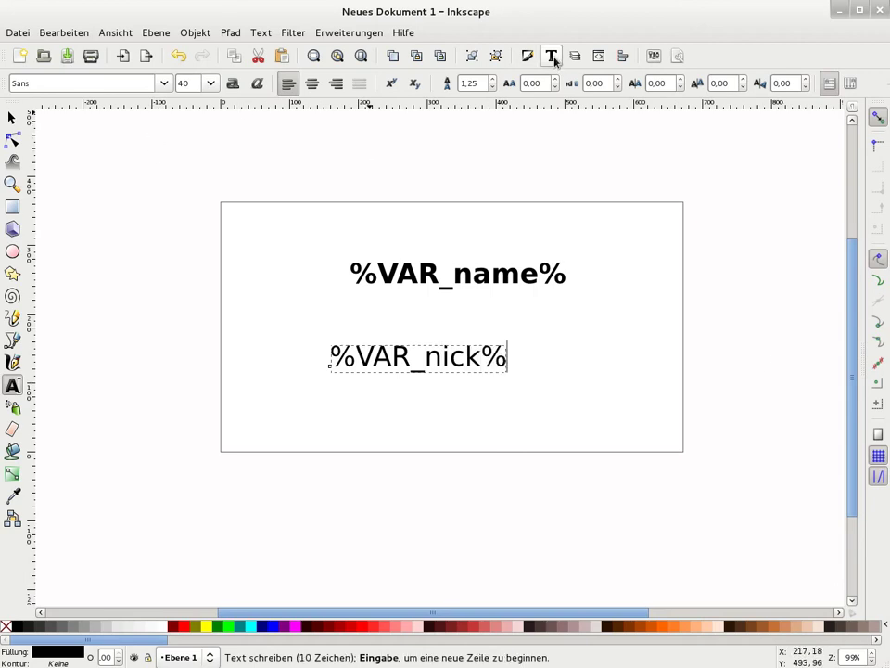
{"action": "left_click", "coordinate": [552, 55]}
{"action": "left_click", "coordinate": [527, 381]}
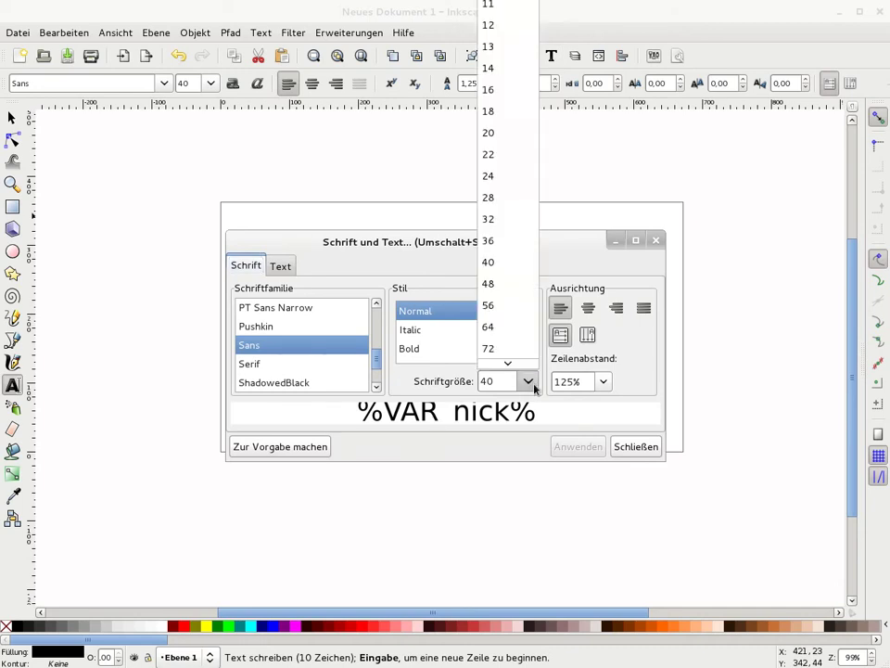
{"action": "left_click", "coordinate": [507, 241]}
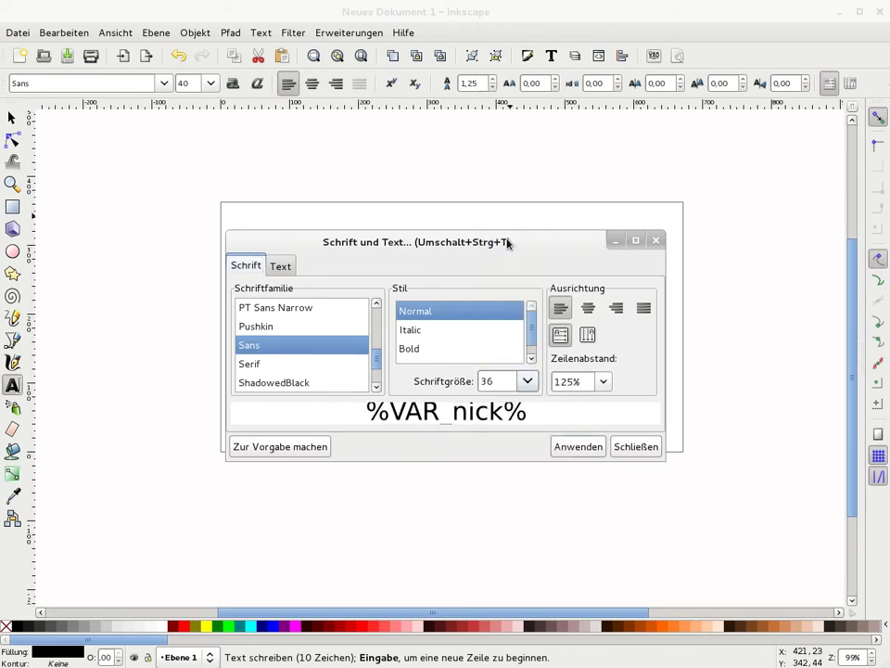
{"action": "left_click", "coordinate": [572, 448]}
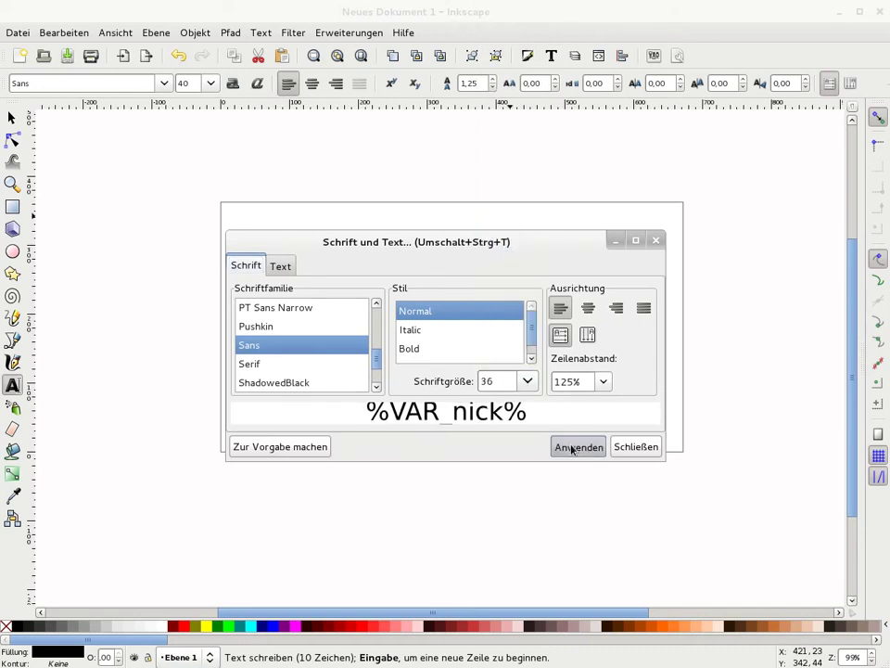
{"action": "left_click", "coordinate": [644, 448]}
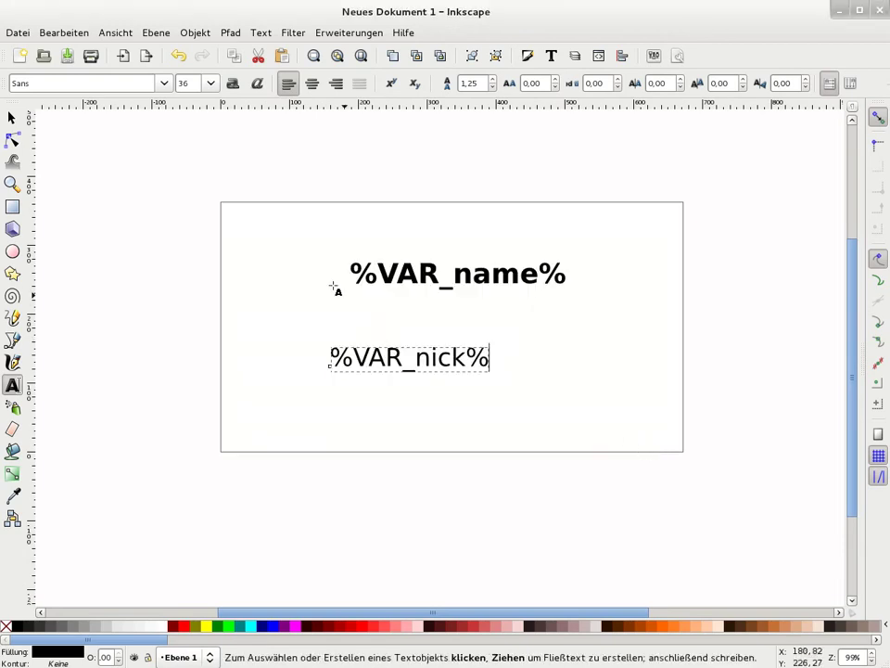
{"action": "left_click", "coordinate": [12, 118]}
{"action": "key", "text": "Up"}
{"action": "key", "text": "Up"}
{"action": "key", "text": "Up"}
{"action": "key", "text": "Up"}
{"action": "key", "text": "Up"}
{"action": "key", "text": "Up"}
{"action": "key", "text": "Up"}
{"action": "key", "text": "Up"}
{"action": "key", "text": "Up"}
{"action": "key", "text": "Up"}
{"action": "key", "text": "Up"}
{"action": "key", "text": "Up"}
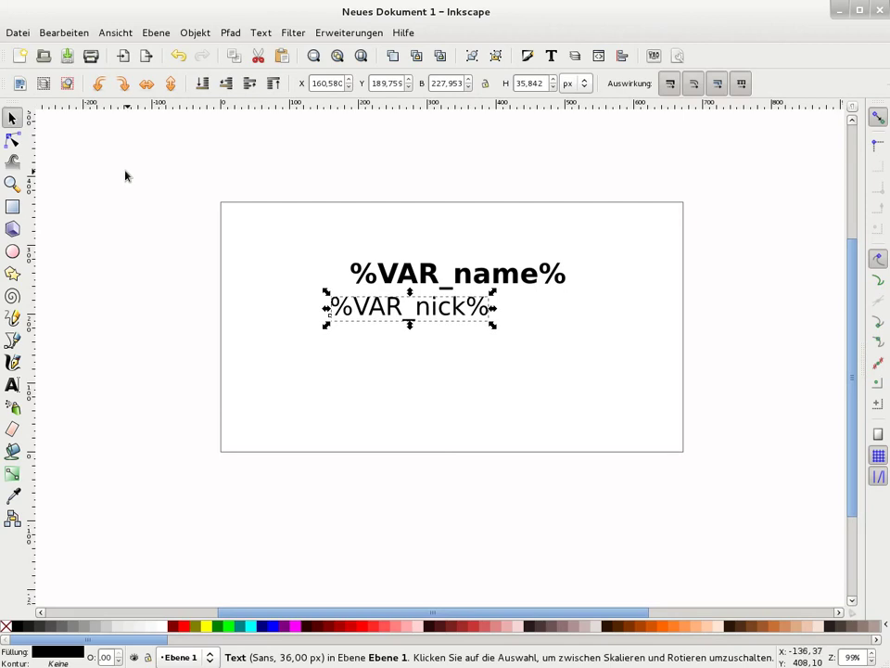
Select both placeholder texts and align their left edges relative to the selection.
{"action": "left_click", "coordinate": [720, 413]}
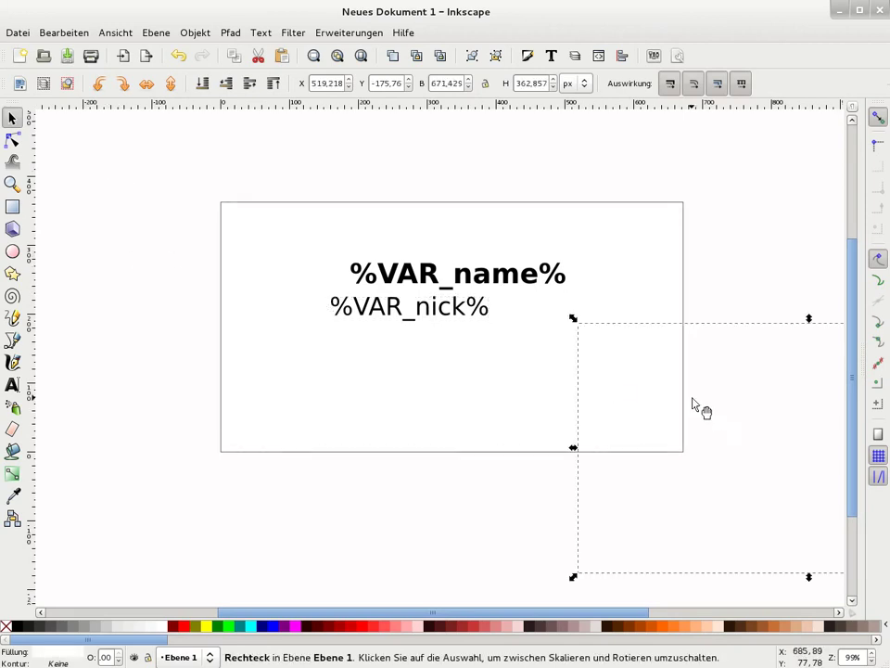
{"action": "key", "text": "Escape"}
{"action": "left_click_drag", "start_coordinate": [121, 219], "coordinate": [654, 385]}
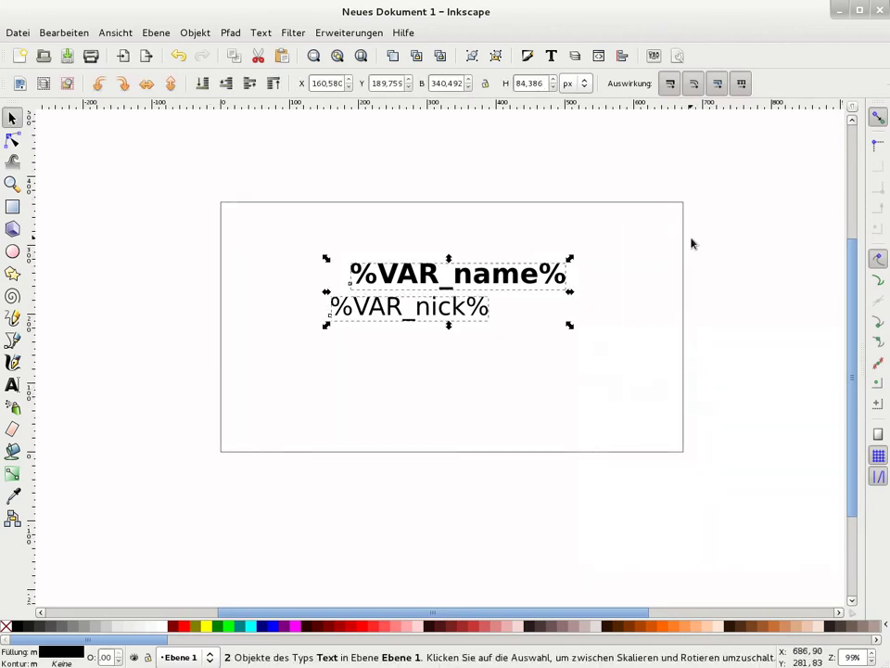
{"action": "left_click", "coordinate": [623, 57]}
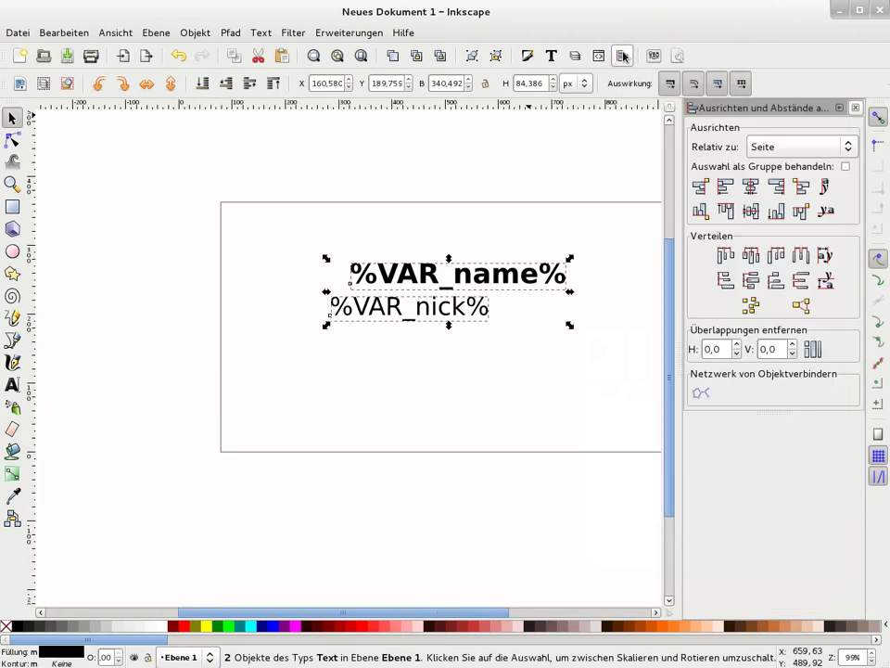
{"action": "left_click", "coordinate": [793, 145]}
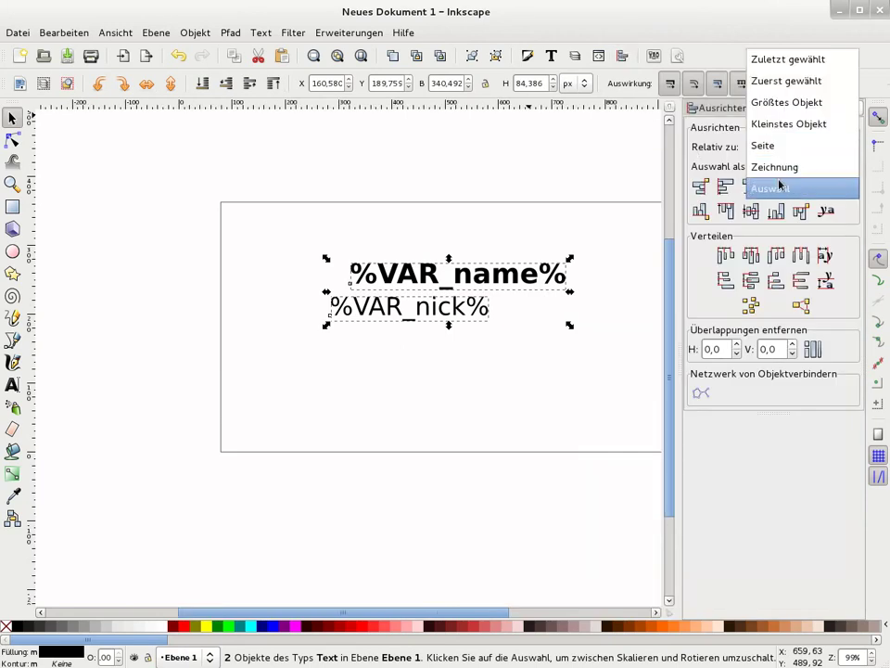
{"action": "left_click", "coordinate": [780, 188]}
{"action": "left_click", "coordinate": [725, 186]}
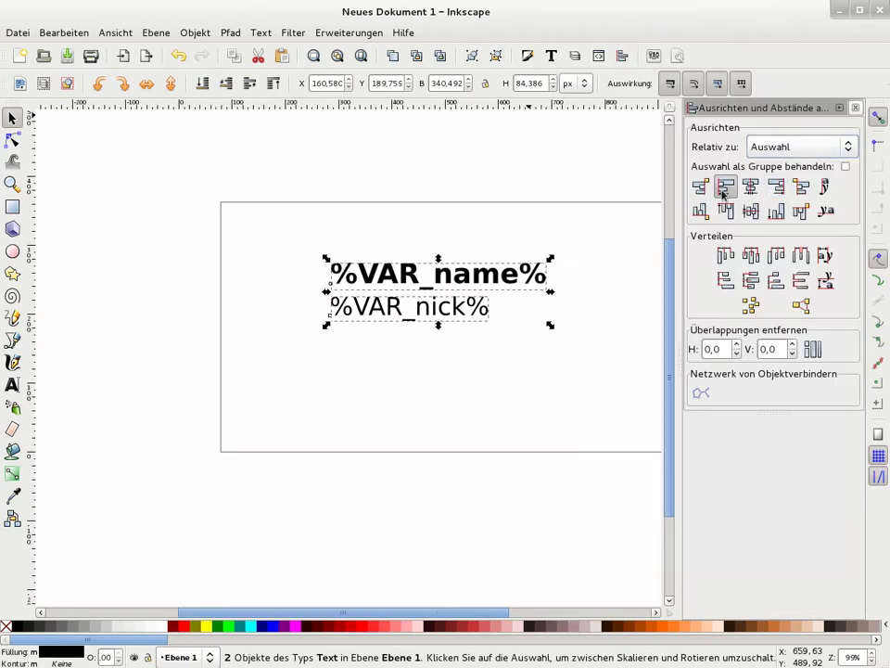
{"action": "left_click", "coordinate": [855, 107]}
{"action": "left_click", "coordinate": [497, 139]}
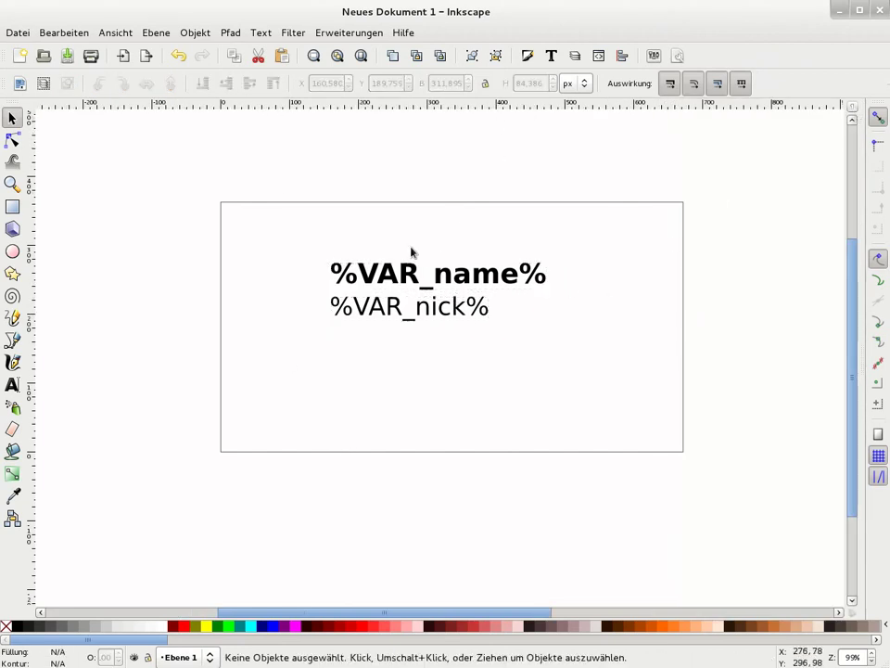
Launch the Generator extension, keeping values collected by column name.
{"action": "left_click", "coordinate": [315, 33]}
{"action": "left_click", "coordinate": [315, 33]}
{"action": "left_click", "coordinate": [316, 34]}
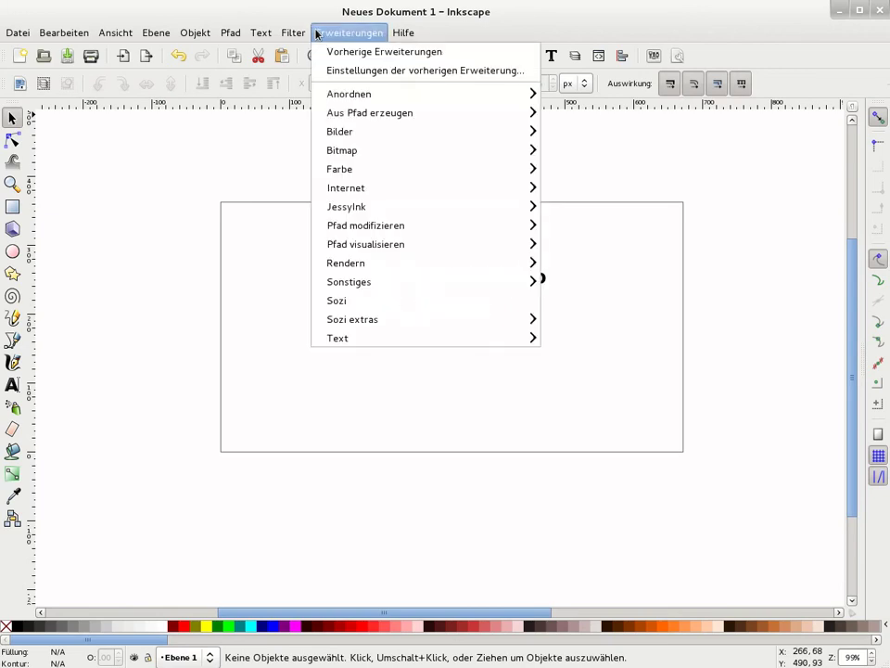
{"action": "mouse_move", "coordinate": [425, 281]}
{"action": "left_click", "coordinate": [563, 281]}
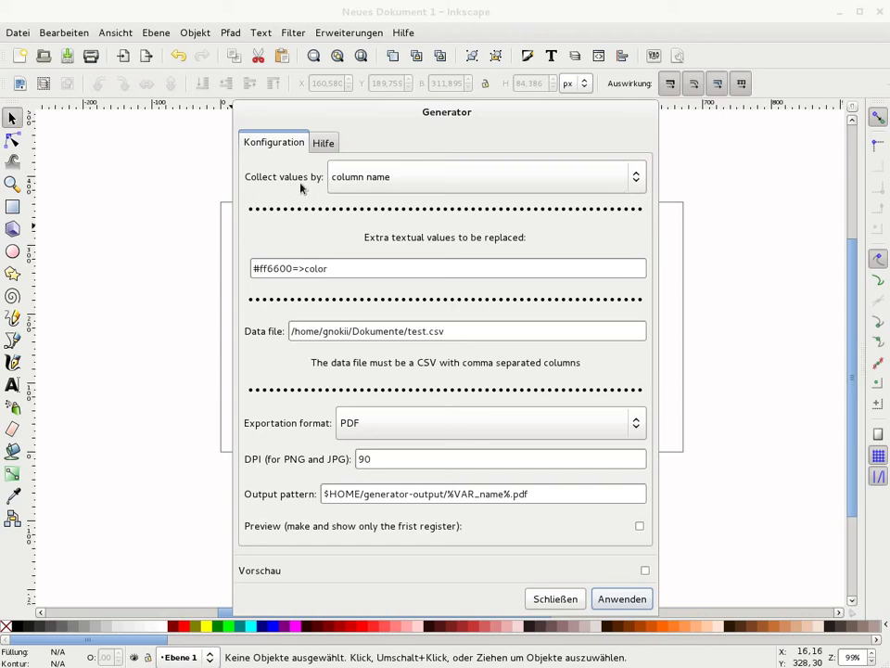
{"action": "left_click", "coordinate": [482, 181]}
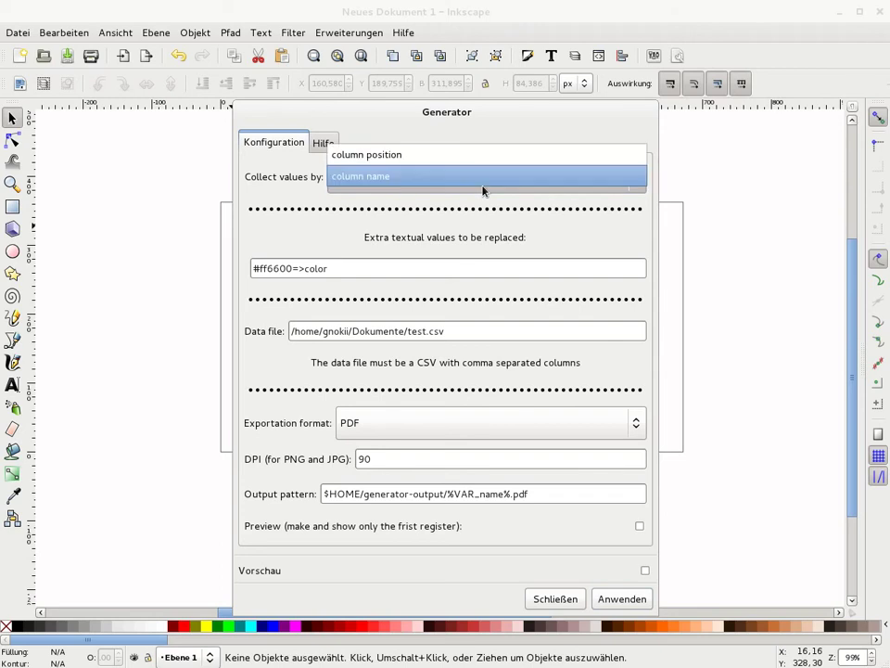
{"action": "left_click", "coordinate": [482, 185]}
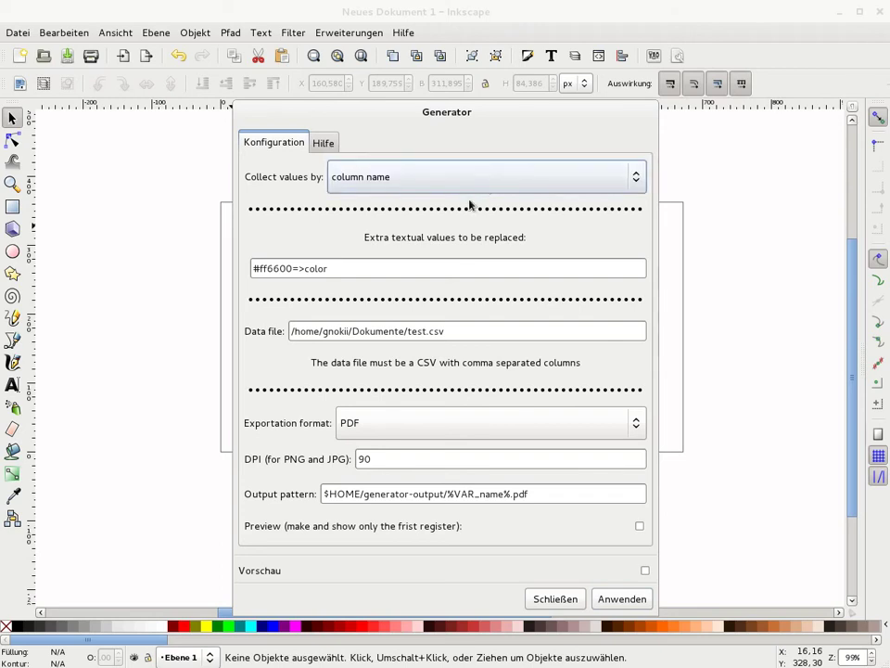
Clear the #ff6600=>color extra replacement, keep PDF format, and export the cards.
{"action": "left_click", "coordinate": [386, 269]}
{"action": "key", "text": "BackSpace"}
{"action": "key", "text": "BackSpace"}
{"action": "key", "text": "BackSpace"}
{"action": "key", "text": "BackSpace"}
{"action": "key", "text": "BackSpace"}
{"action": "key", "text": "BackSpace"}
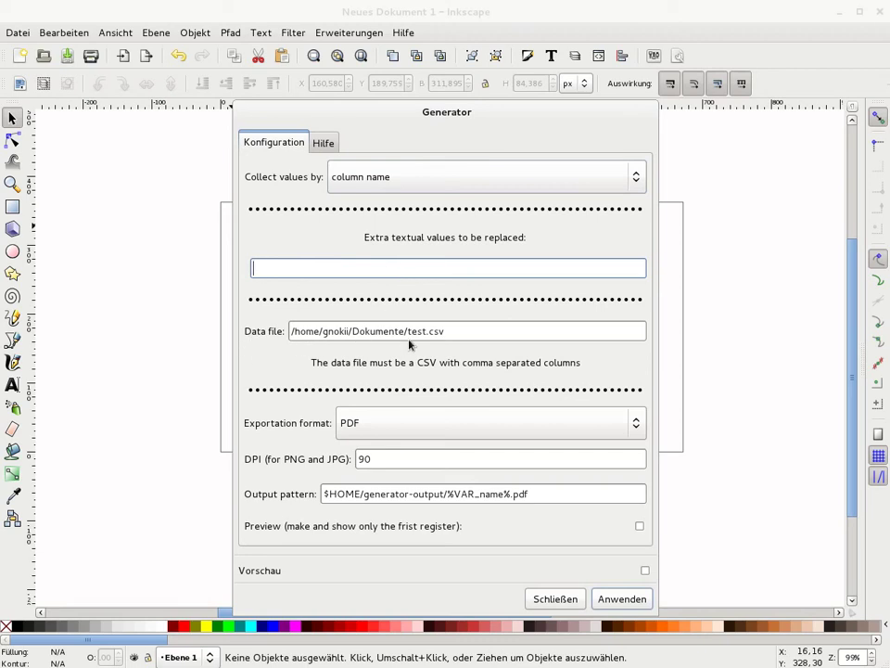
{"action": "left_click", "coordinate": [496, 331]}
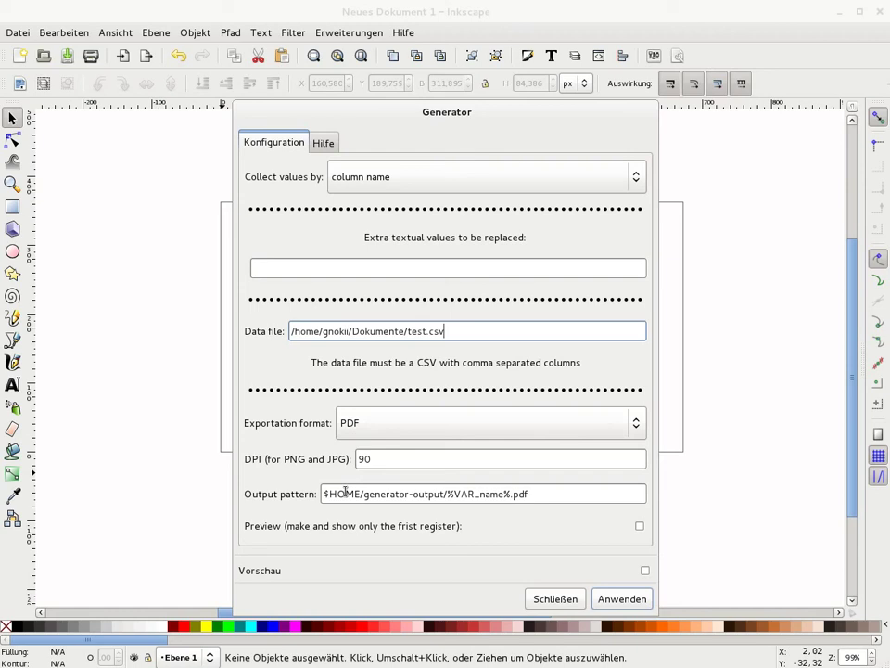
{"action": "left_click", "coordinate": [397, 428]}
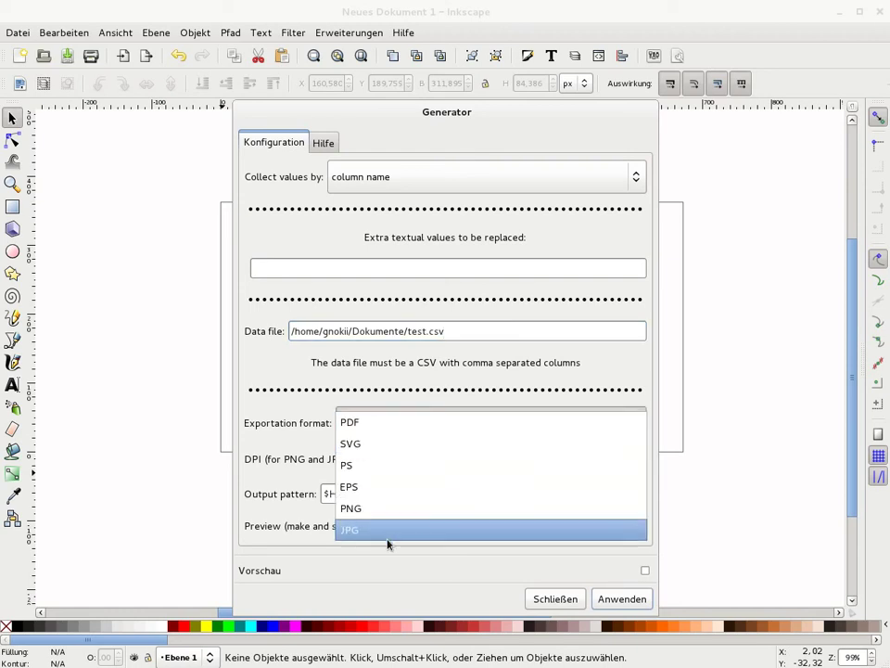
{"action": "left_click", "coordinate": [404, 427]}
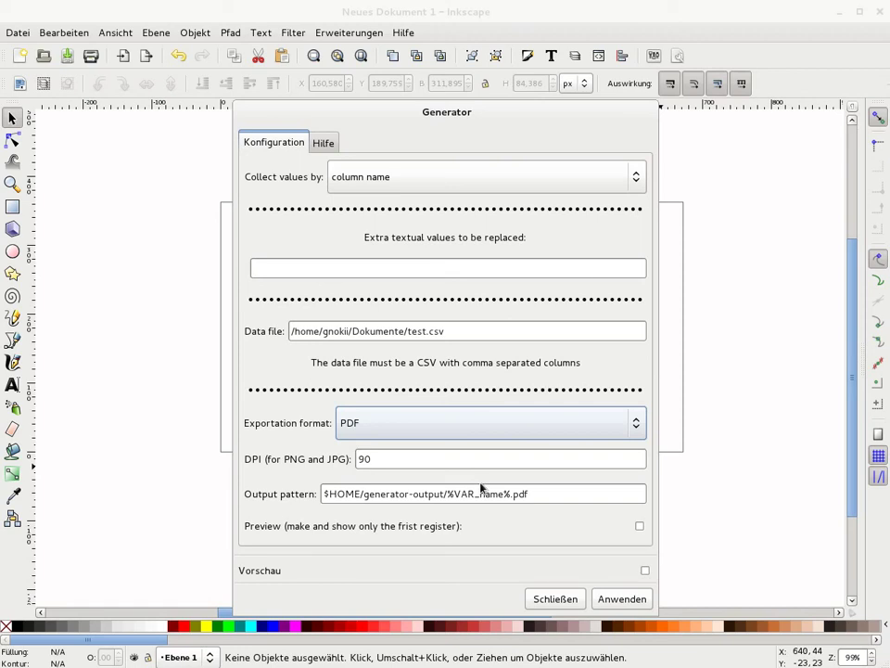
{"action": "left_click", "coordinate": [612, 601]}
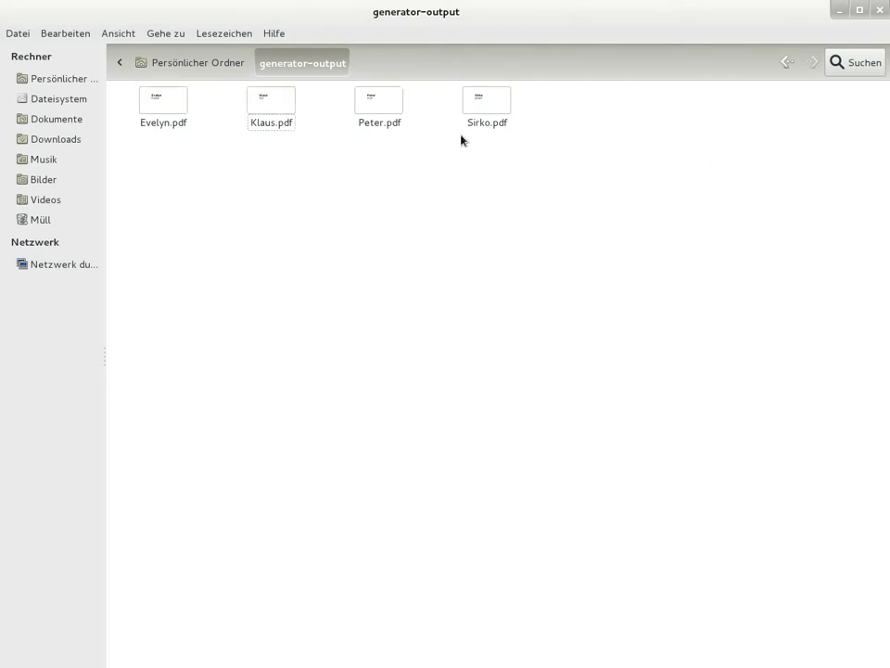
Check the first and last generated PDFs in the viewer, glance at test.csv, and return to Inkscape.
{"action": "right_click", "coordinate": [148, 124]}
{"action": "left_click", "coordinate": [166, 135]}
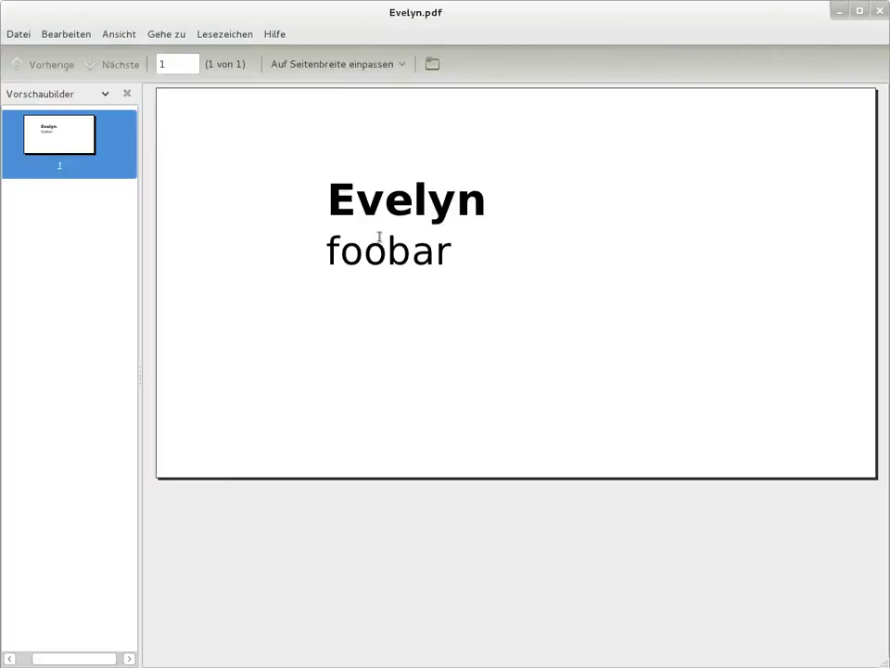
{"action": "left_click", "coordinate": [877, 11]}
{"action": "right_click", "coordinate": [479, 124]}
{"action": "left_click", "coordinate": [483, 132]}
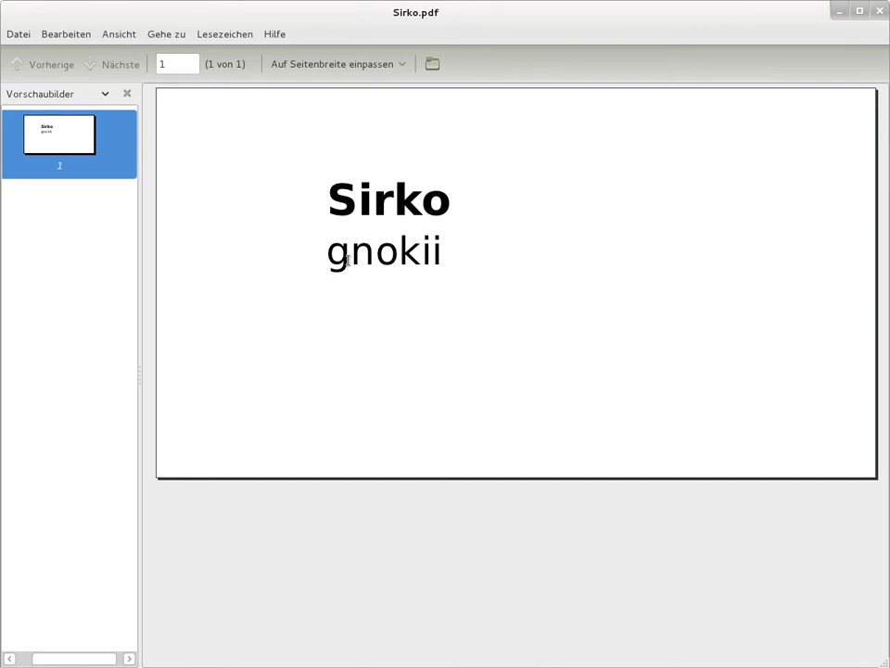
{"action": "left_click", "coordinate": [879, 10]}
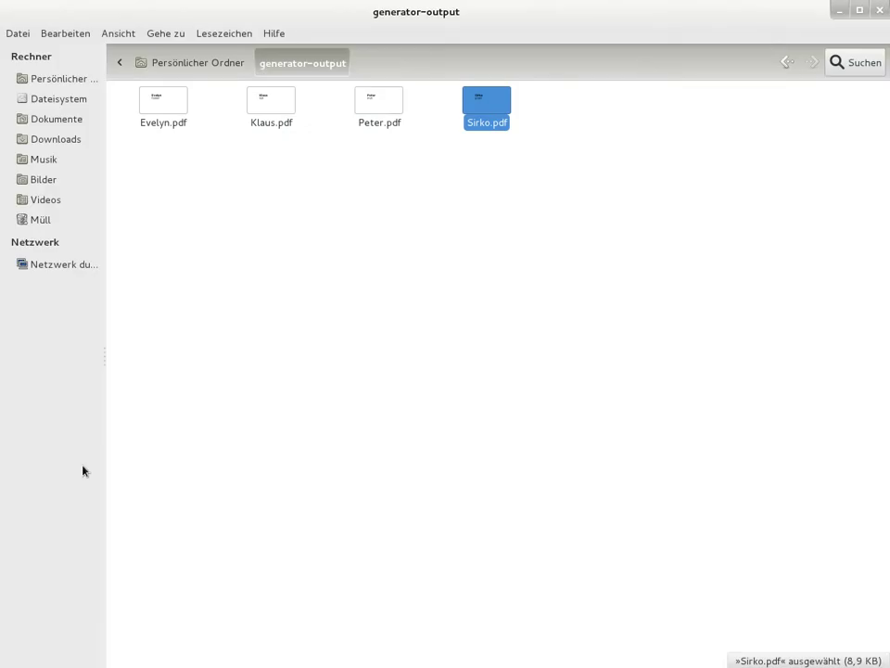
{"action": "left_click", "coordinate": [218, 658]}
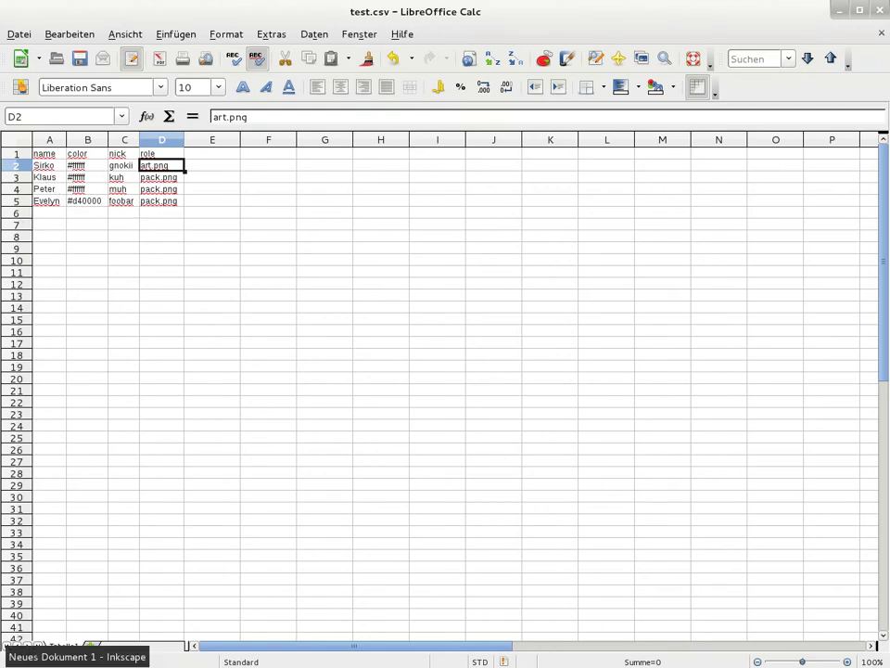
{"action": "left_click", "coordinate": [56, 666]}
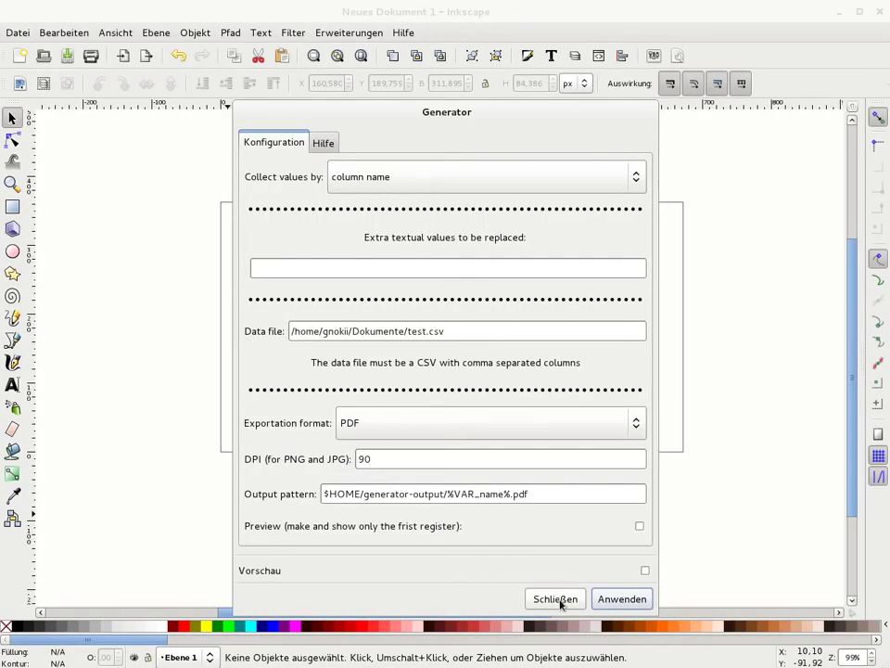
Draw an orange #FF6600 rectangle along the card's left edge.
{"action": "left_click", "coordinate": [560, 598]}
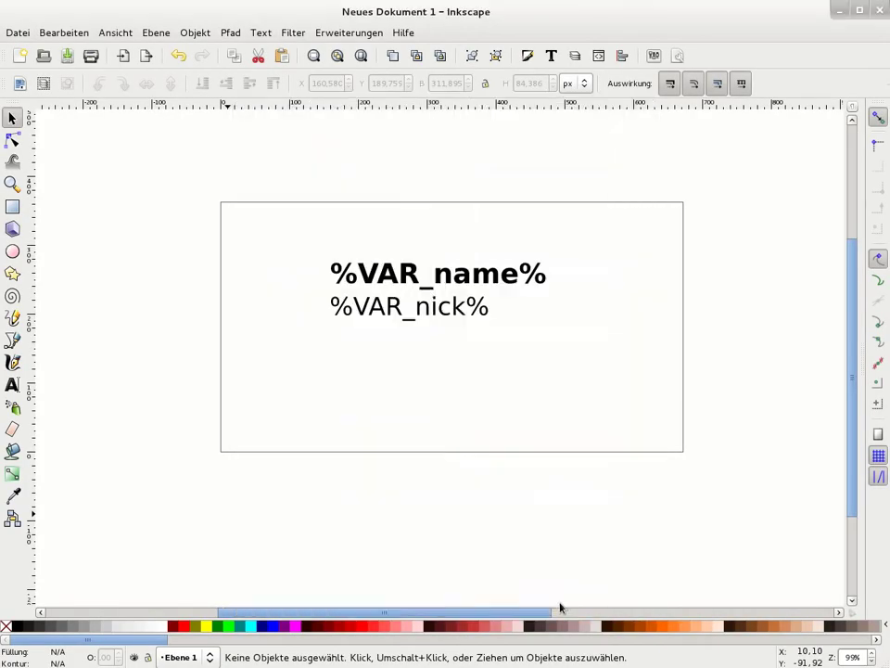
{"action": "left_click", "coordinate": [15, 209]}
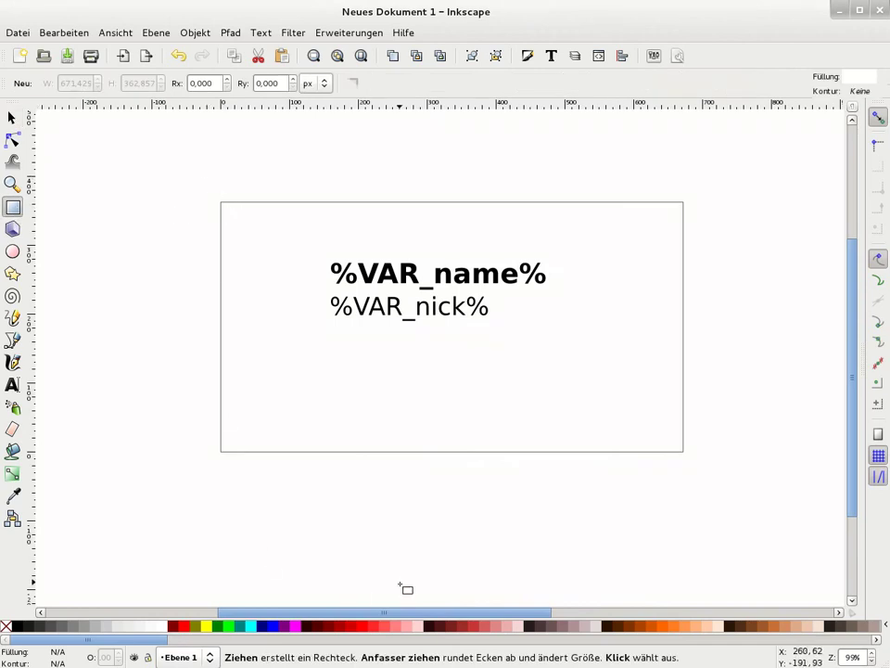
{"action": "left_click", "coordinate": [663, 631]}
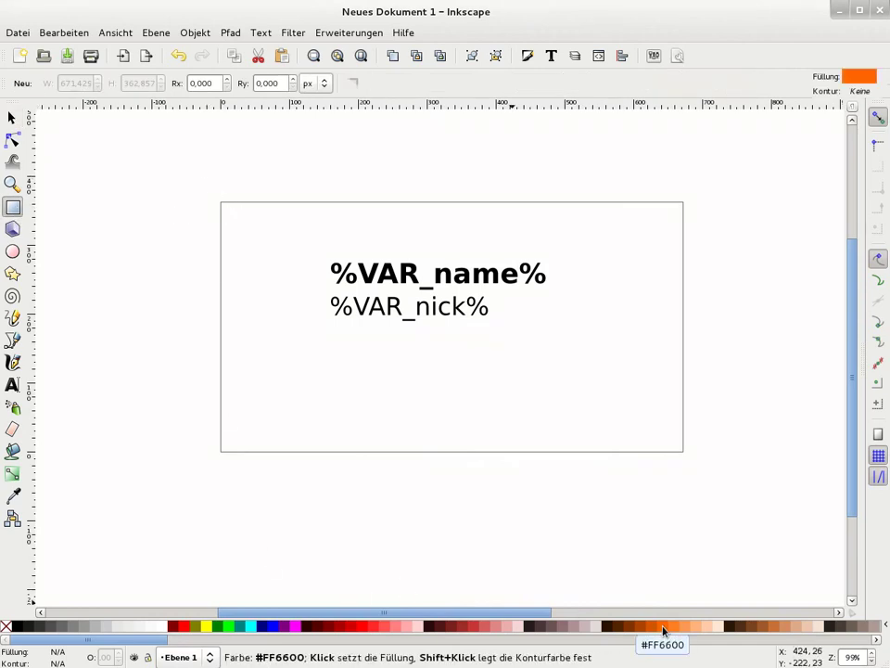
{"action": "mouse_move", "coordinate": [172, 192]}
{"action": "left_mouse_down"}
{"action": "mouse_move", "coordinate": [228, 327]}
{"action": "mouse_move", "coordinate": [230, 451]}
{"action": "left_mouse_up"}
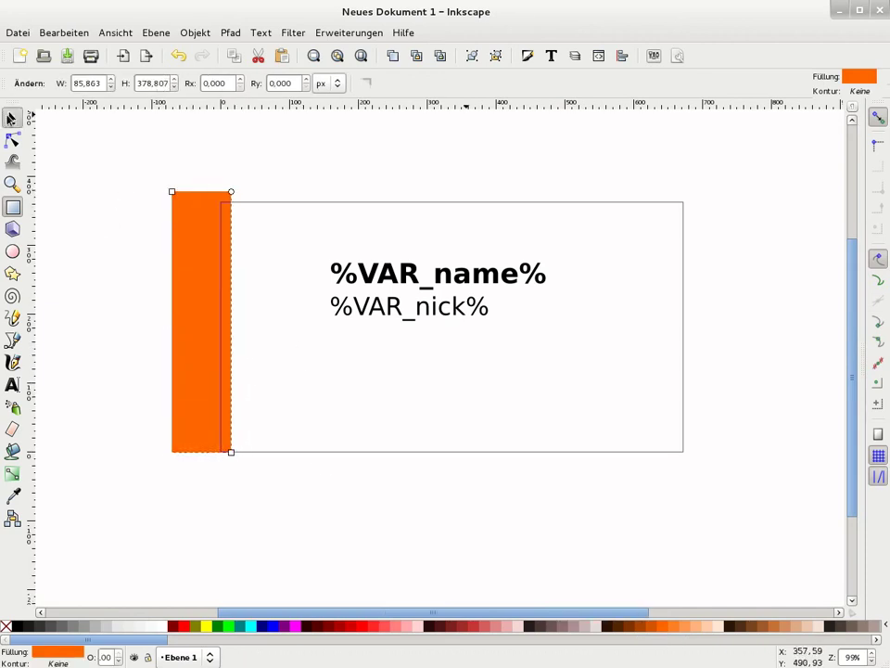
Set the bar's height to the page height of 362,86 px.
{"action": "left_click", "coordinate": [12, 118]}
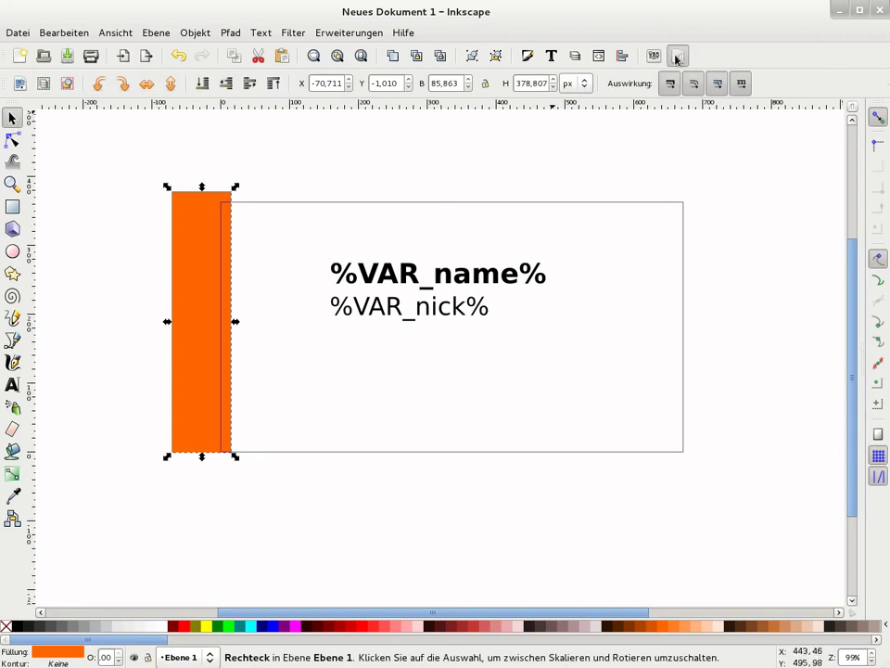
{"action": "left_click", "coordinate": [677, 56]}
{"action": "triple_click", "coordinate": [697, 295]}
{"action": "key", "text": "ctrl+c"}
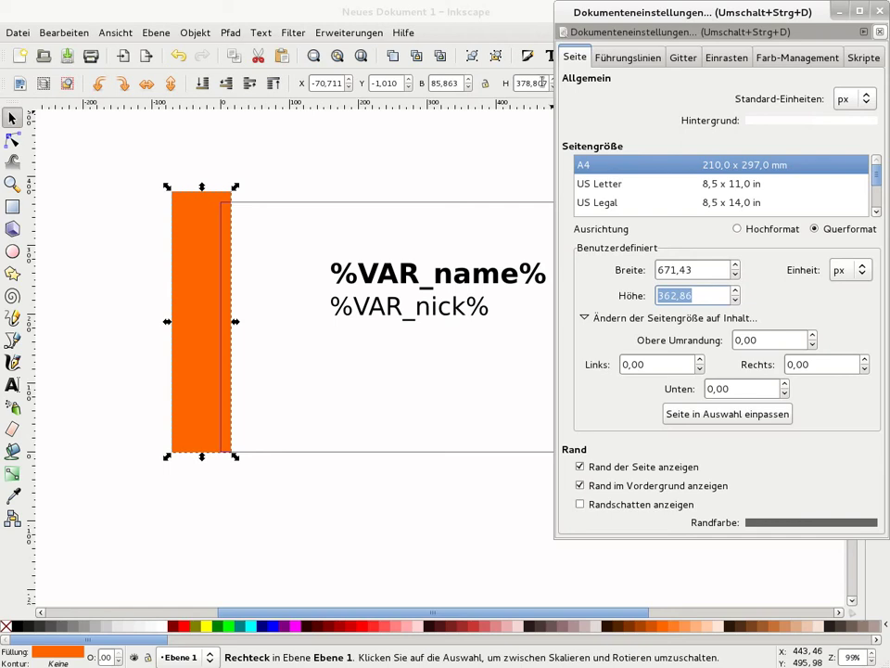
{"action": "left_click", "coordinate": [481, 81]}
{"action": "key", "text": "ctrl+v"}
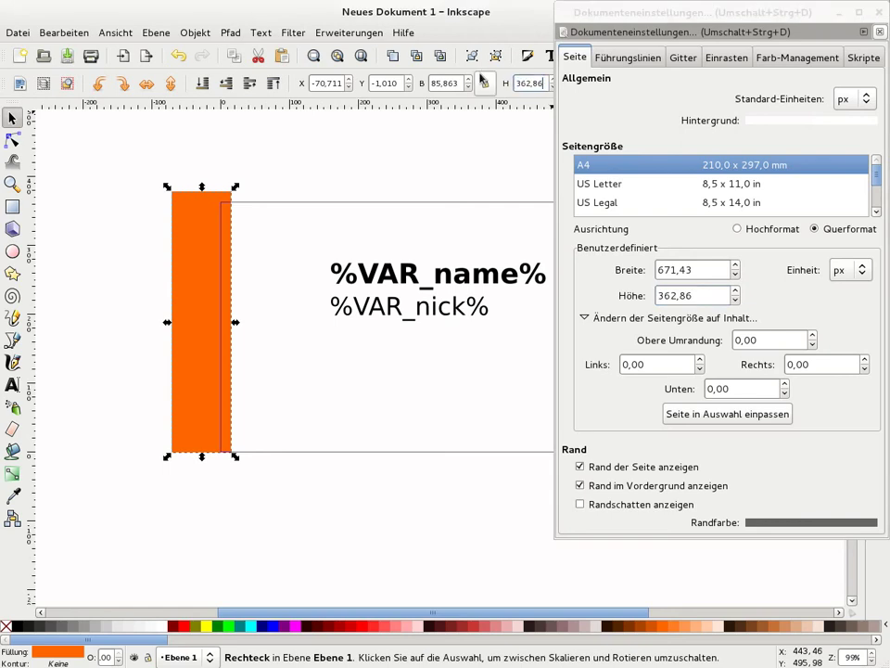
{"action": "key", "text": "Return"}
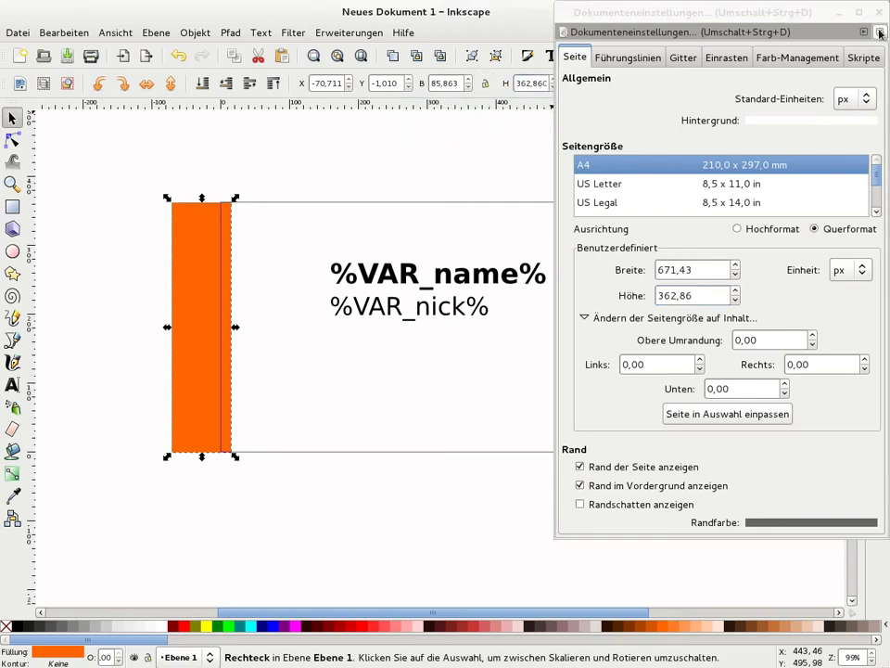
{"action": "left_click", "coordinate": [881, 33]}
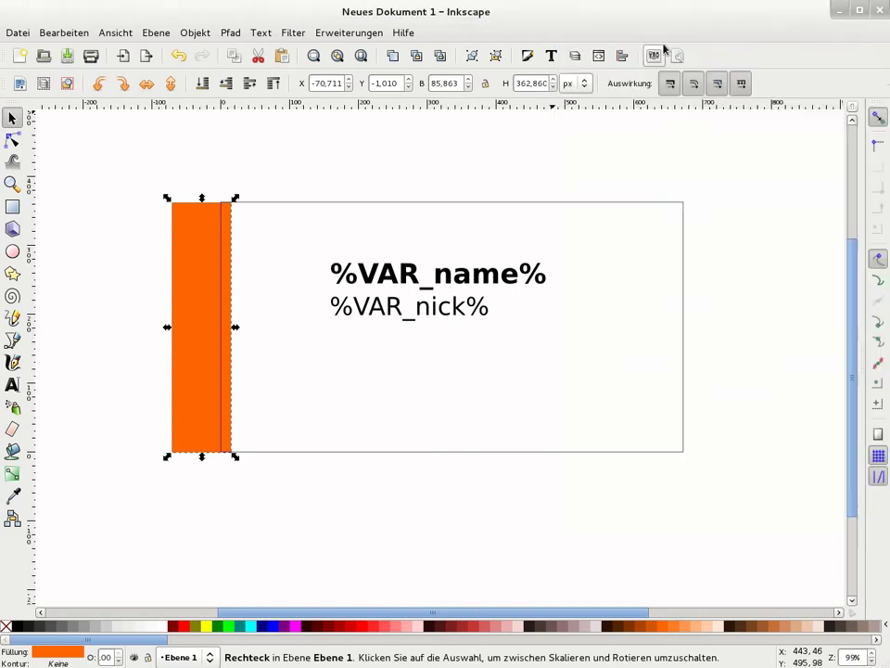
Change the bar's width to 60 px.
{"action": "triple_click", "coordinate": [437, 83]}
{"action": "type", "text": "96"}
{"action": "key", "text": "BackSpace"}
{"action": "key", "text": "BackSpace"}
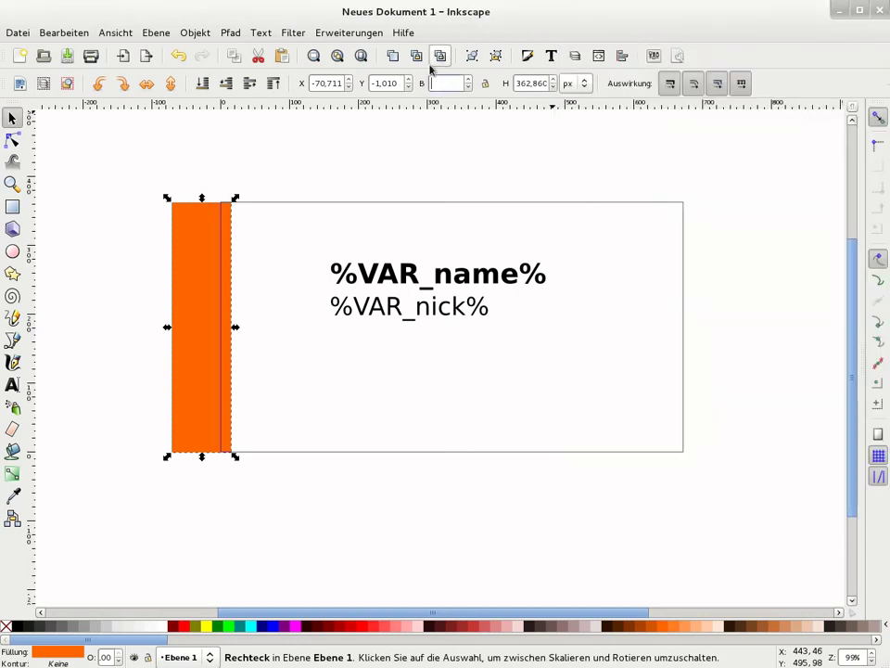
{"action": "type", "text": "60"}
{"action": "key", "text": "Return"}
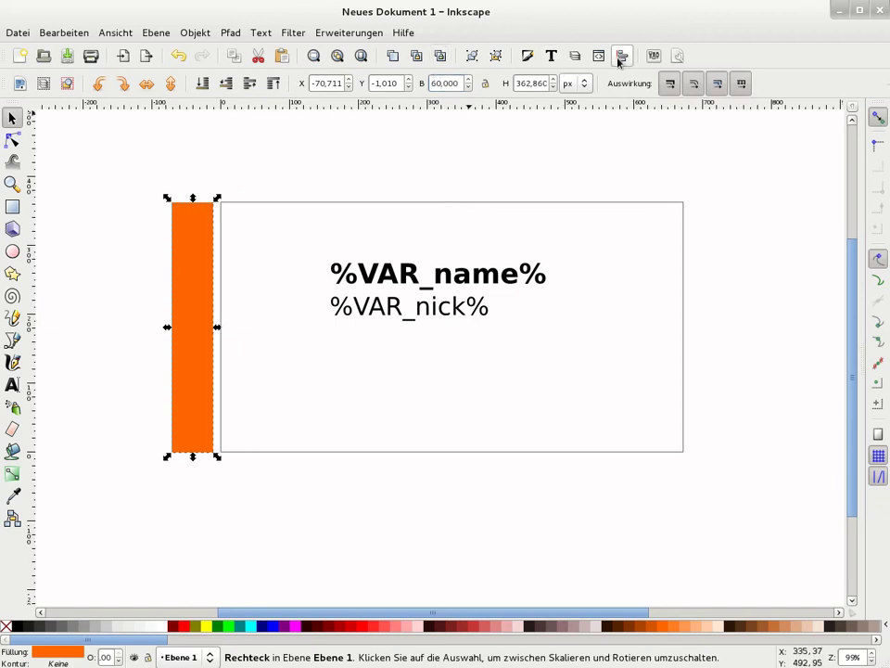
Align the bar flush with the page's top and left edges, relative to the page.
{"action": "left_click", "coordinate": [622, 56]}
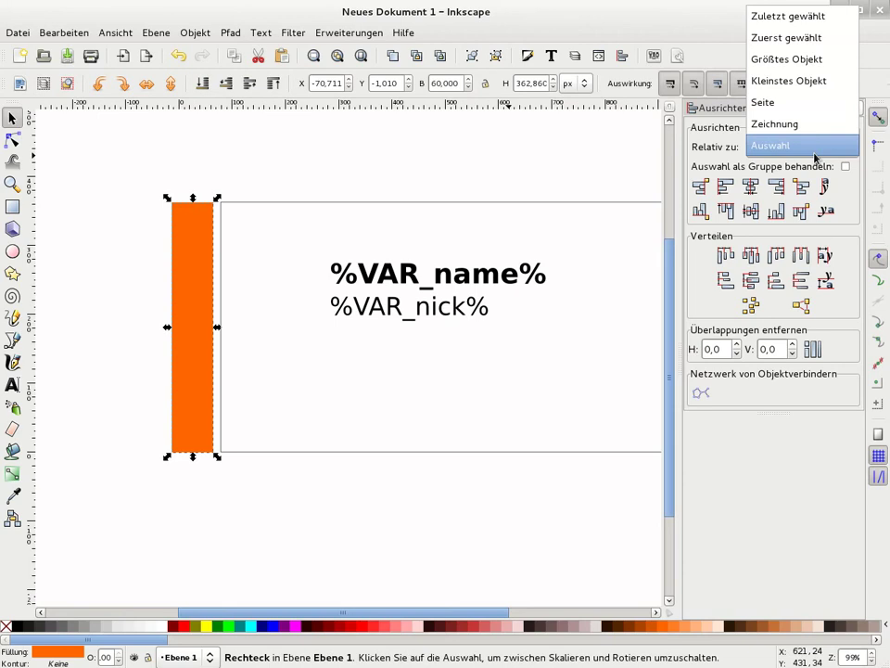
{"action": "left_click", "coordinate": [808, 104]}
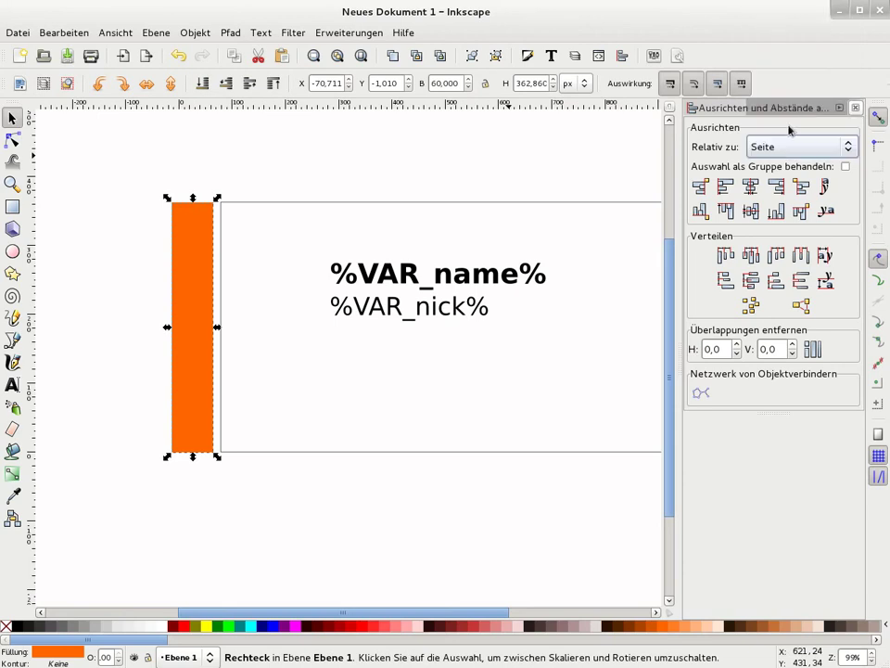
{"action": "left_click", "coordinate": [725, 211]}
{"action": "left_click", "coordinate": [725, 188]}
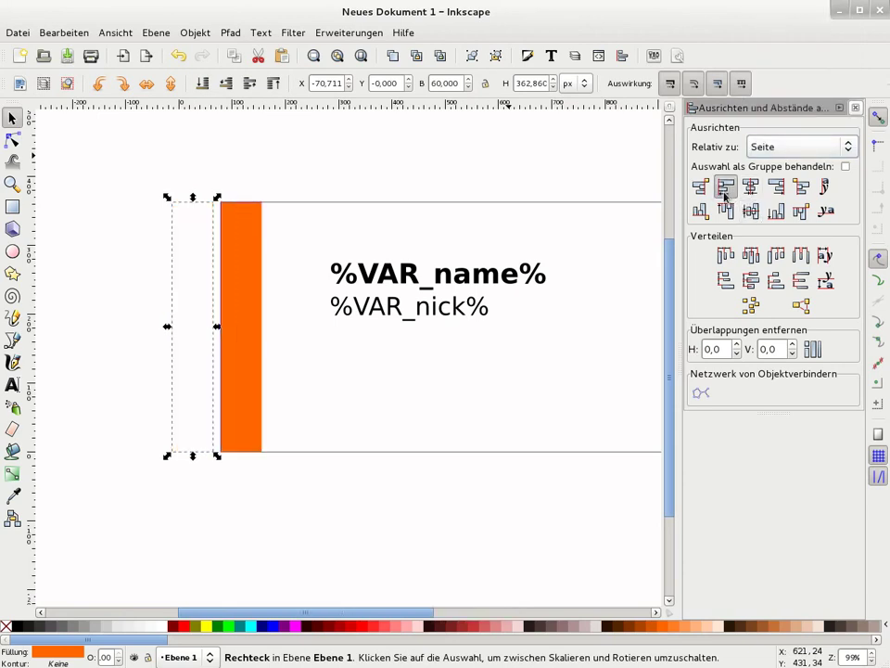
{"action": "left_click", "coordinate": [855, 108]}
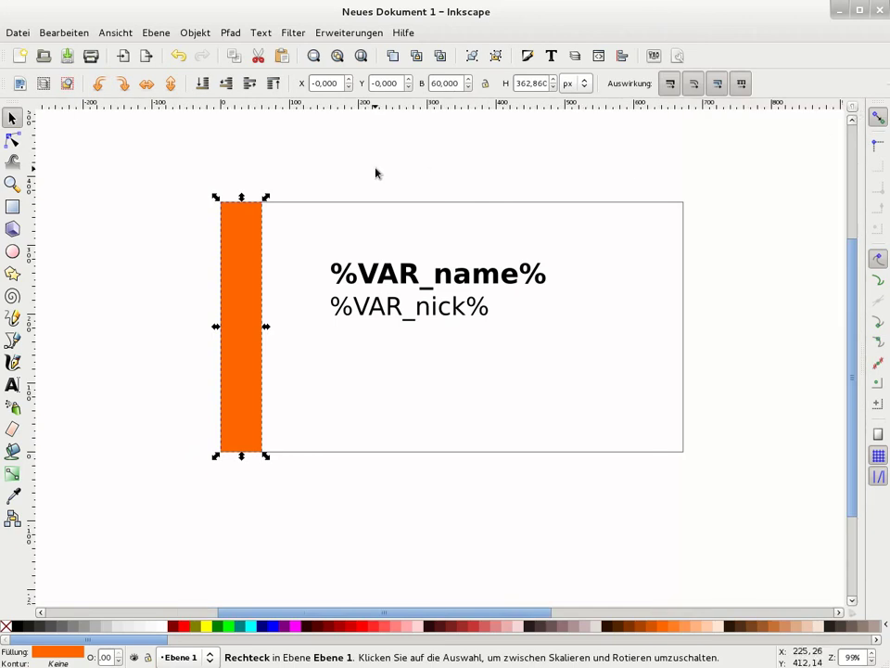
{"action": "left_click", "coordinate": [378, 176]}
Write ORGA as bold, vertically oriented text beside the card.
{"action": "left_click", "coordinate": [12, 383]}
{"action": "left_click", "coordinate": [82, 278]}
{"action": "type", "text": "ORGA"}
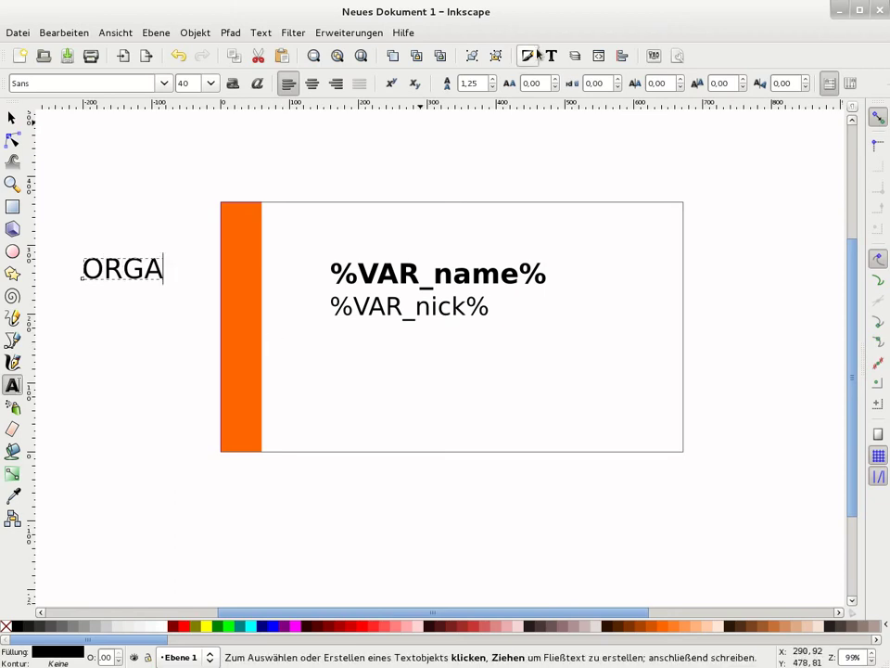
{"action": "left_click", "coordinate": [530, 55]}
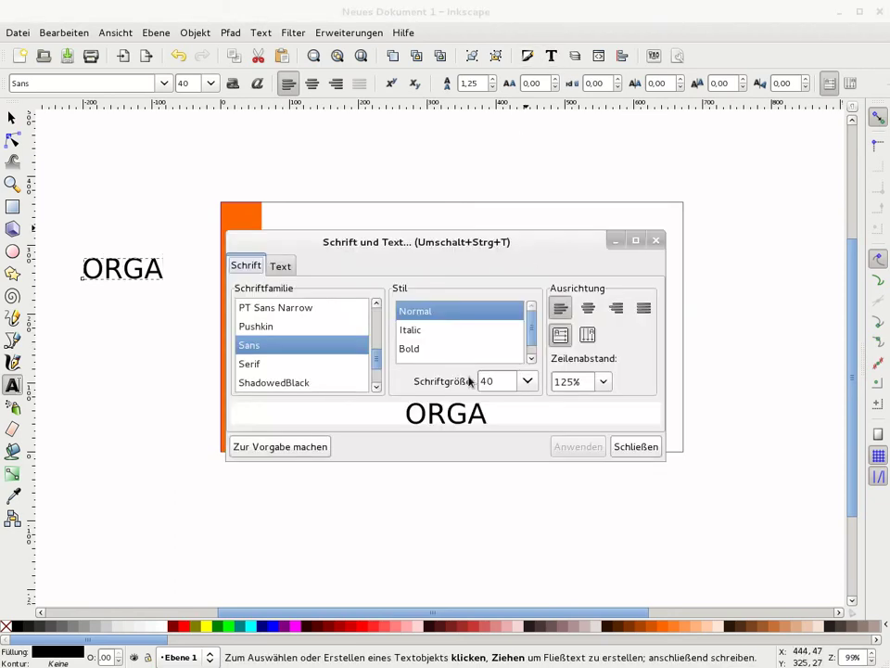
{"action": "left_click", "coordinate": [413, 349]}
{"action": "left_click", "coordinate": [593, 340]}
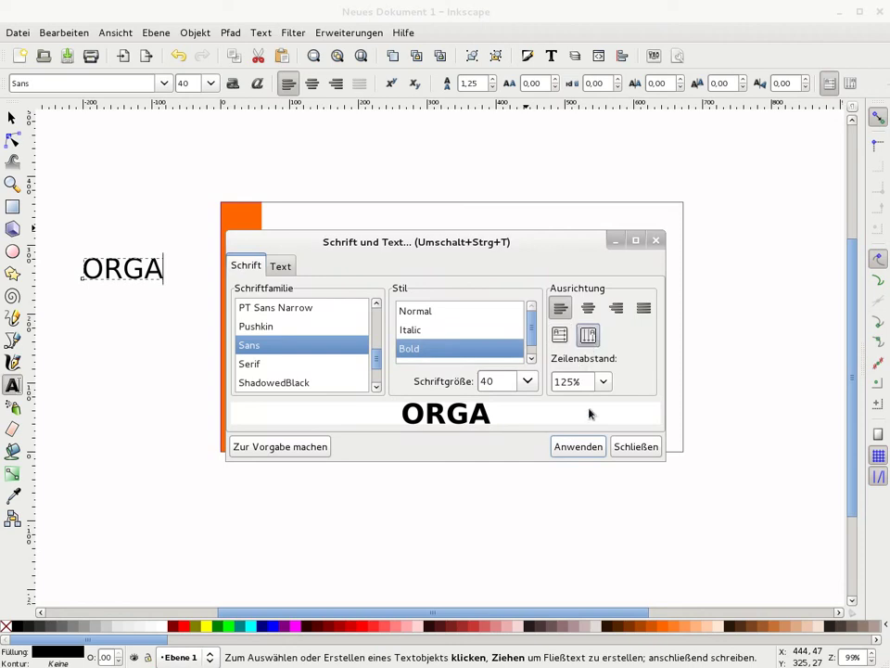
{"action": "left_click", "coordinate": [579, 448]}
{"action": "left_click", "coordinate": [653, 452]}
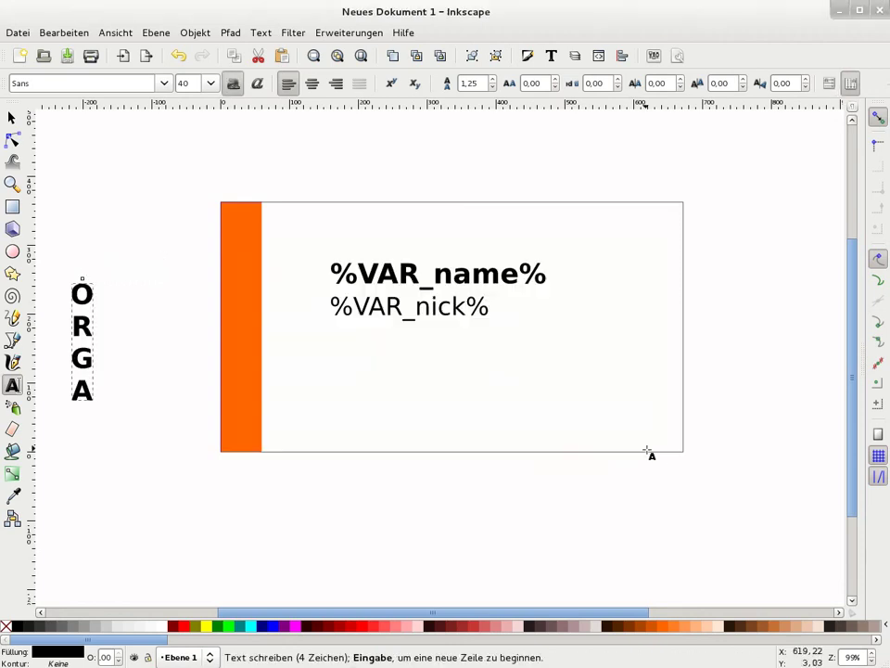
Centre ORGA vertically on the page, nudge it into the bar, and colour it white.
{"action": "left_click", "coordinate": [12, 118]}
{"action": "left_click", "coordinate": [623, 57]}
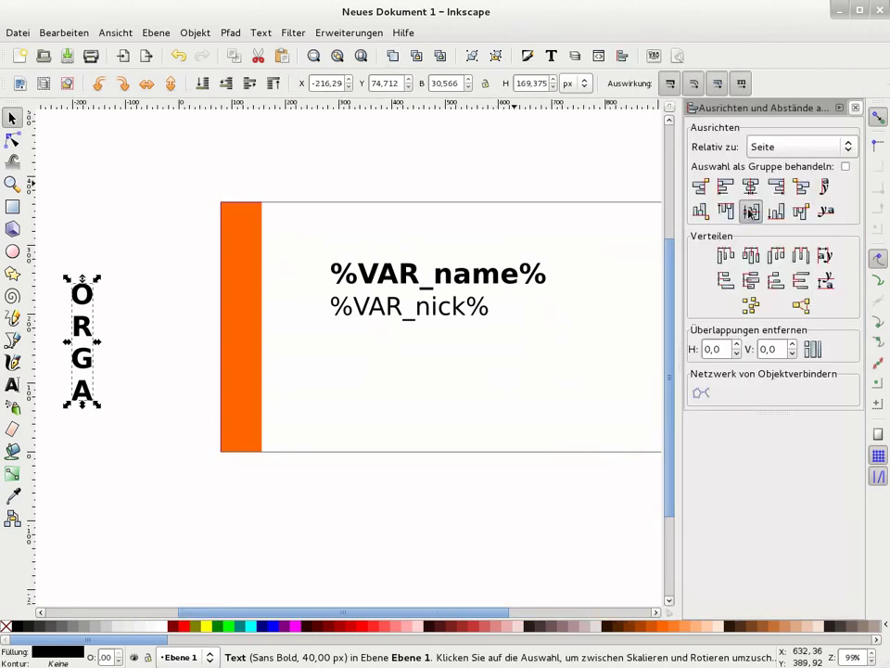
{"action": "left_click", "coordinate": [751, 212]}
{"action": "left_click", "coordinate": [855, 108]}
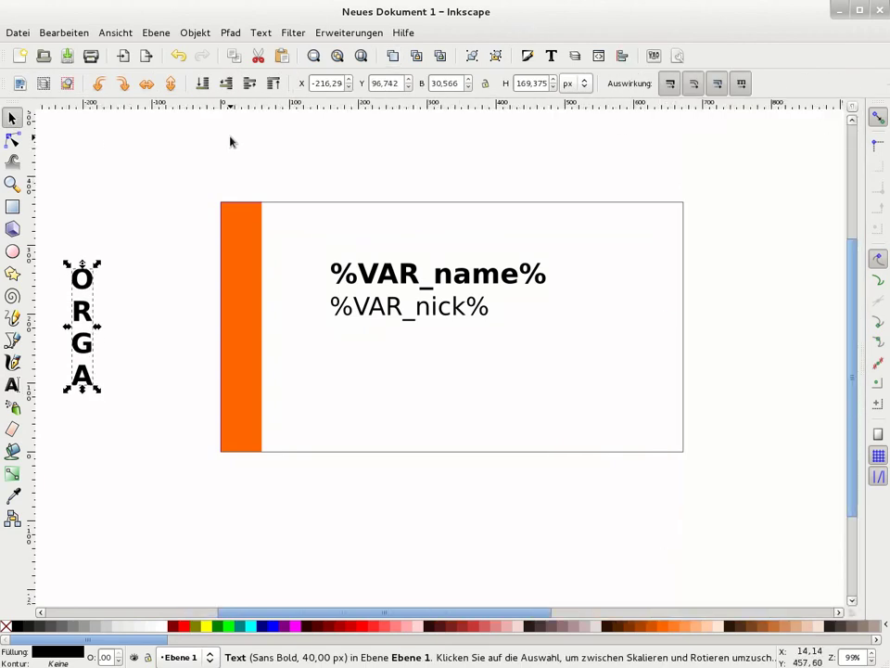
{"action": "key", "text": "Right"}
{"action": "key", "text": "Right"}
{"action": "key", "text": "Right"}
{"action": "key", "text": "Right"}
{"action": "key", "text": "Right"}
{"action": "key", "text": "Right"}
{"action": "key", "text": "Right"}
{"action": "key", "text": "Right"}
{"action": "key", "text": "Right"}
{"action": "key", "text": "Right"}
{"action": "key", "text": "Right"}
{"action": "key", "text": "Right"}
{"action": "key", "text": "Right"}
{"action": "key", "text": "Right"}
{"action": "key", "text": "Right"}
{"action": "key", "text": "Right"}
{"action": "key", "text": "Right"}
{"action": "key", "text": "Right"}
{"action": "key", "text": "Right"}
{"action": "key", "text": "Right"}
{"action": "key", "text": "Right"}
{"action": "key", "text": "Right"}
{"action": "key", "text": "Right"}
{"action": "key", "text": "Right"}
{"action": "key", "text": "Right"}
{"action": "key", "text": "Right"}
{"action": "key", "text": "Right"}
{"action": "key", "text": "Right"}
{"action": "key", "text": "Right"}
{"action": "key", "text": "Right"}
{"action": "left_click", "coordinate": [162, 625]}
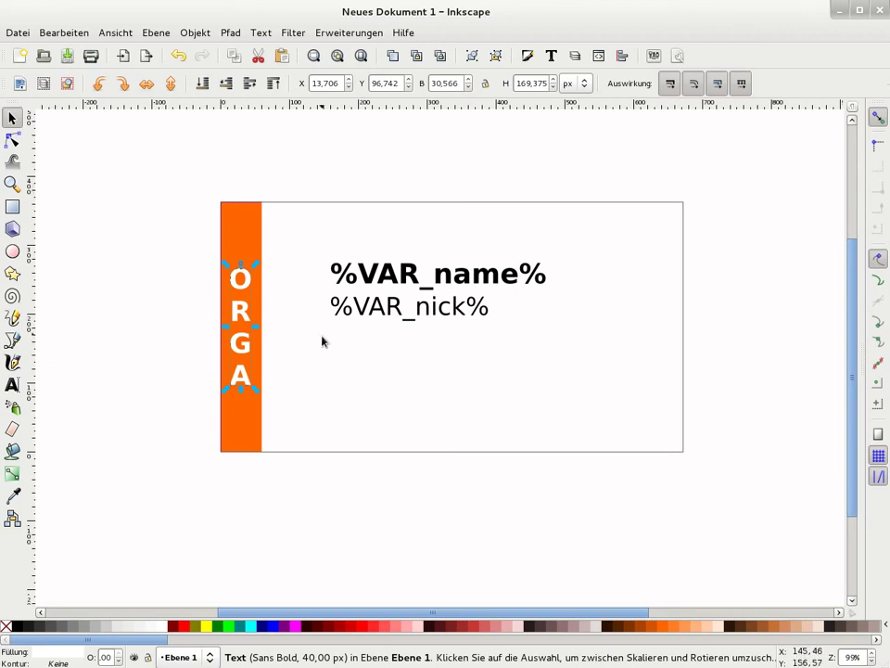
{"action": "left_click", "coordinate": [181, 271]}
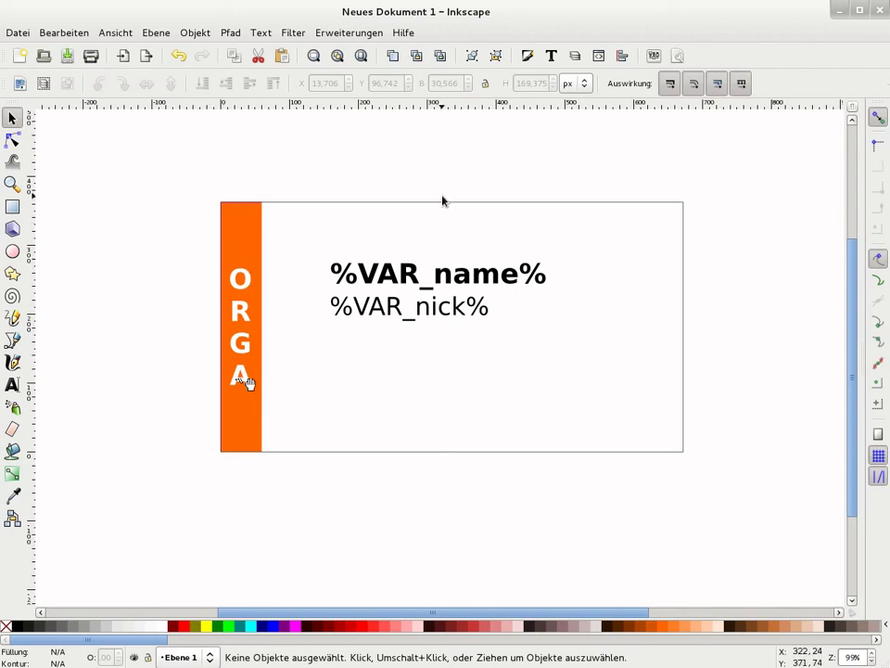
Launch Generator and confirm the orange bar's fill colour is #ff6600.
{"action": "left_click", "coordinate": [351, 33]}
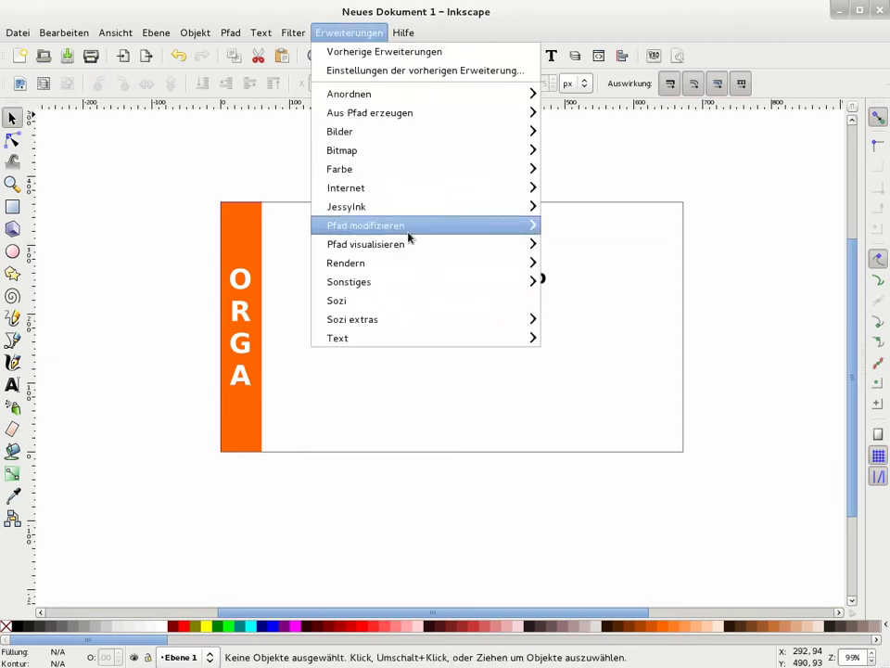
{"action": "mouse_move", "coordinate": [349, 281]}
{"action": "left_click", "coordinate": [580, 288]}
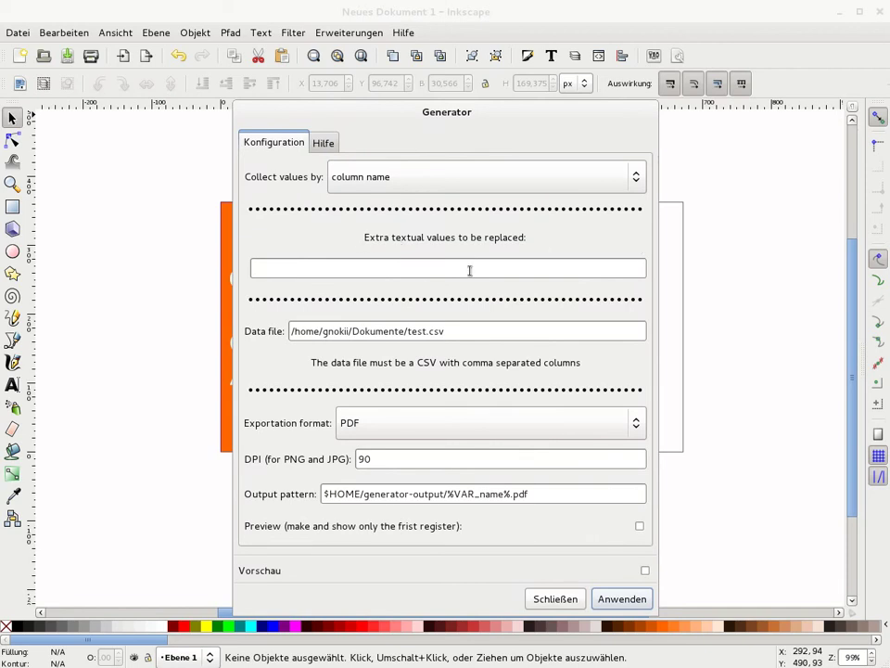
{"action": "left_click_drag", "start_coordinate": [386, 112], "coordinate": [485, 107]}
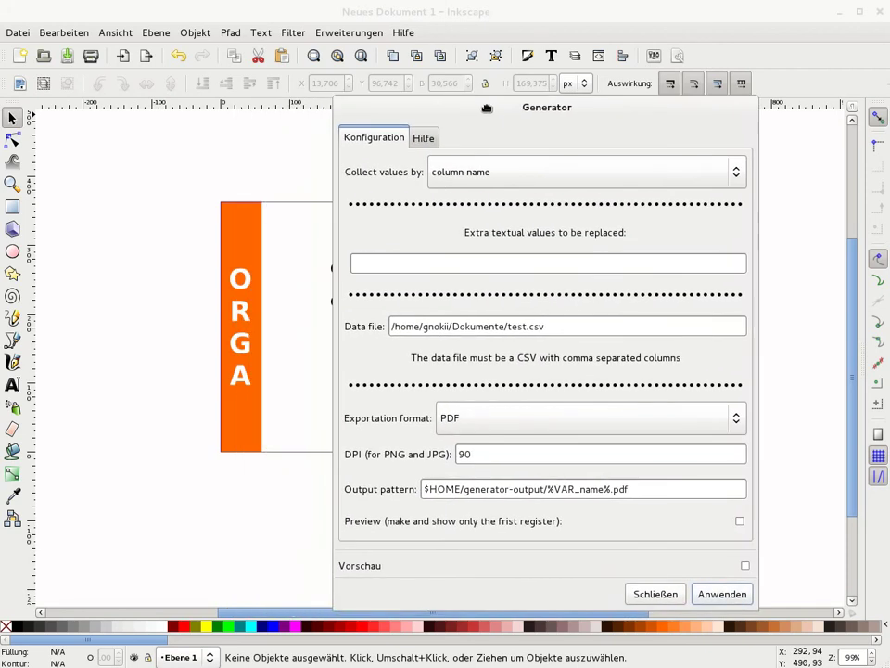
{"action": "left_click", "coordinate": [230, 238]}
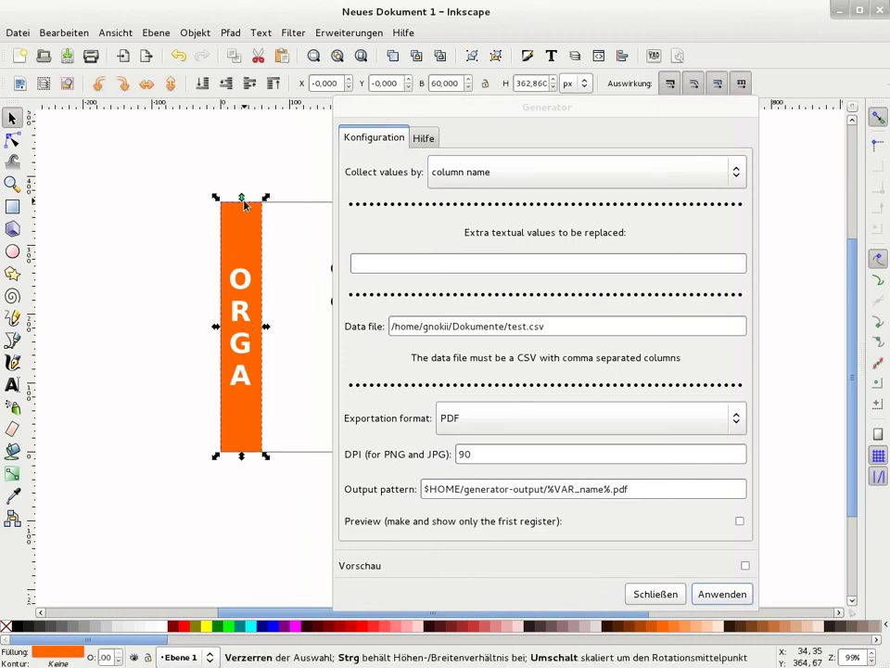
{"action": "left_click", "coordinate": [523, 58]}
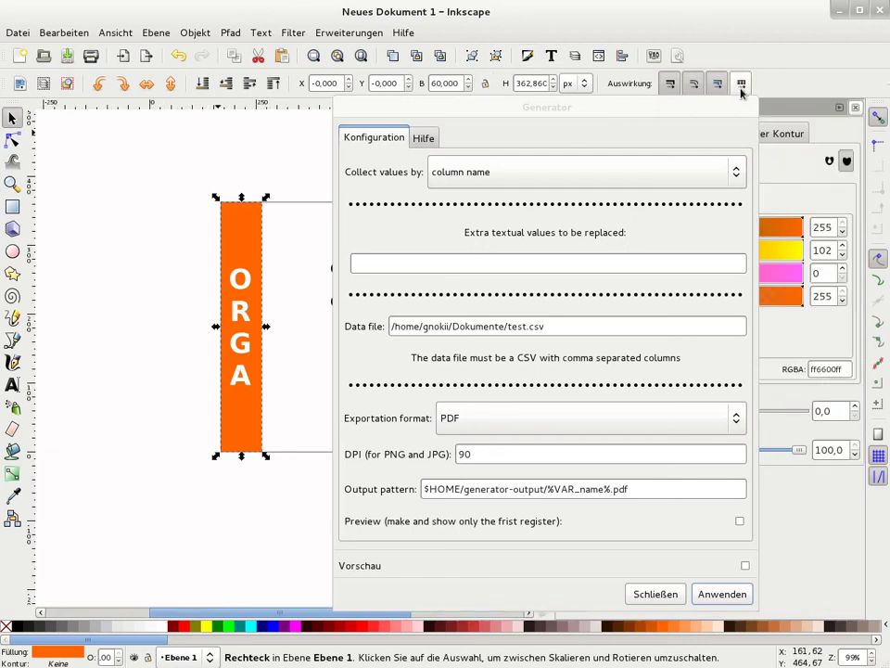
{"action": "left_click", "coordinate": [855, 109]}
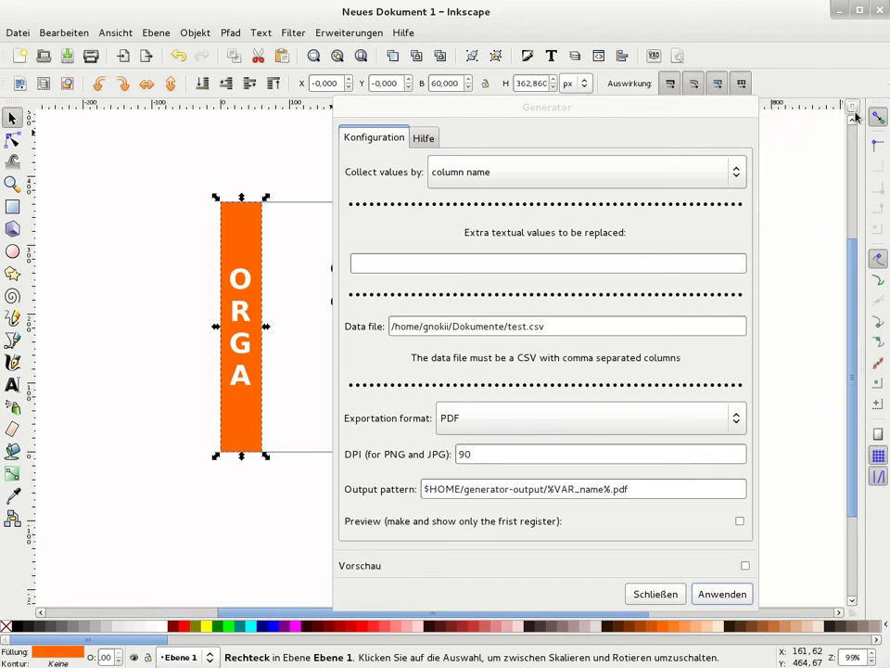
Enter #ff6600=>color as the extra replacement value and generate the PDFs.
{"action": "left_click", "coordinate": [424, 265]}
{"action": "type", "text": "#ff6600=>color"}
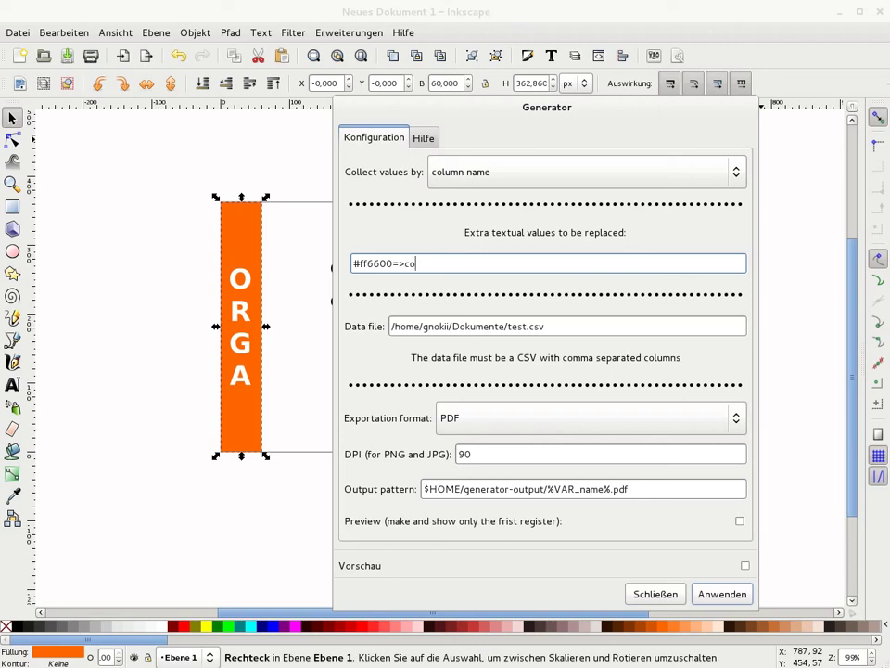
{"action": "left_click", "coordinate": [702, 594]}
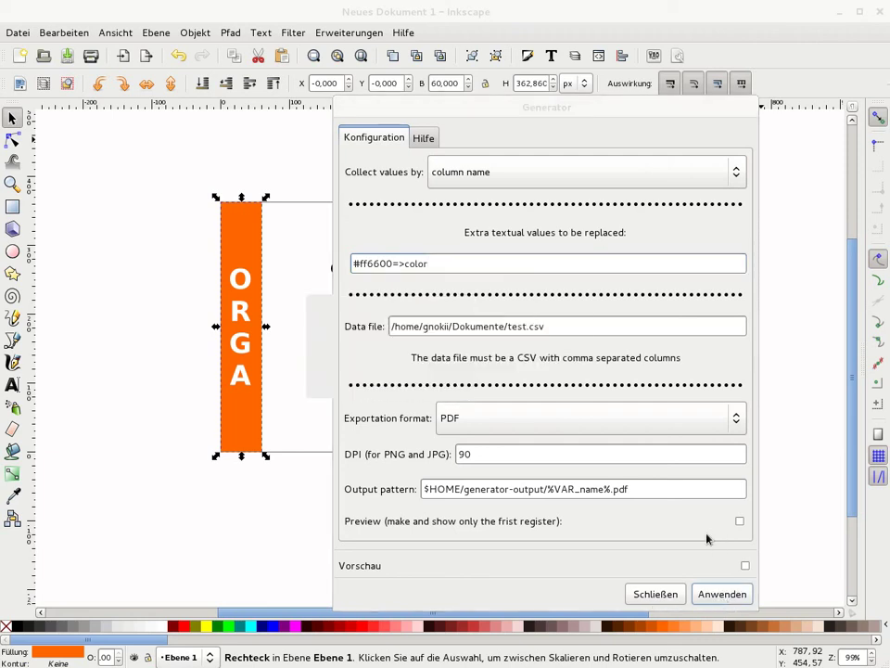
Open two generated card PDFs in the document viewer to compare their ORGA bar colours.
{"action": "left_click", "coordinate": [656, 593]}
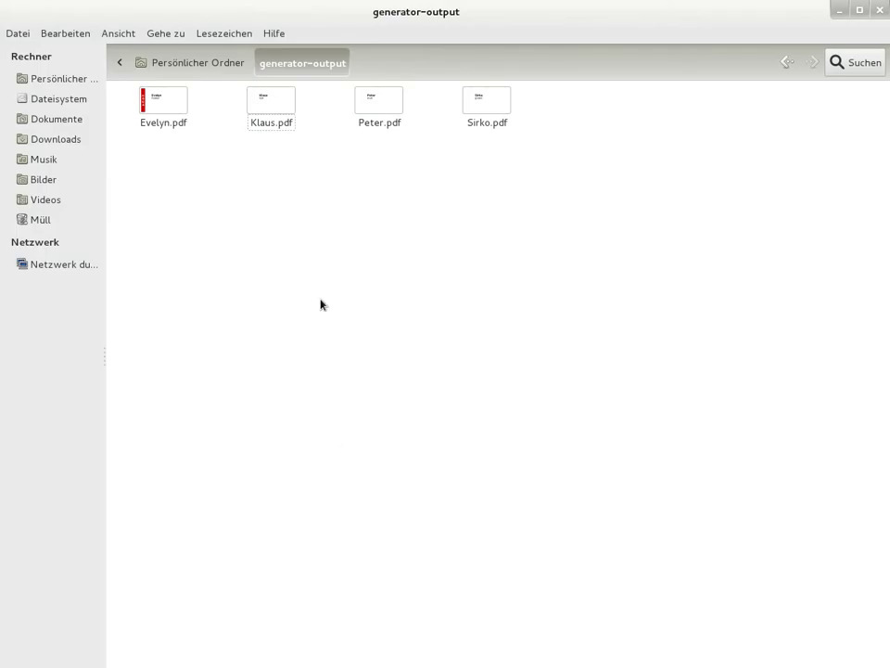
{"action": "right_click", "coordinate": [176, 120]}
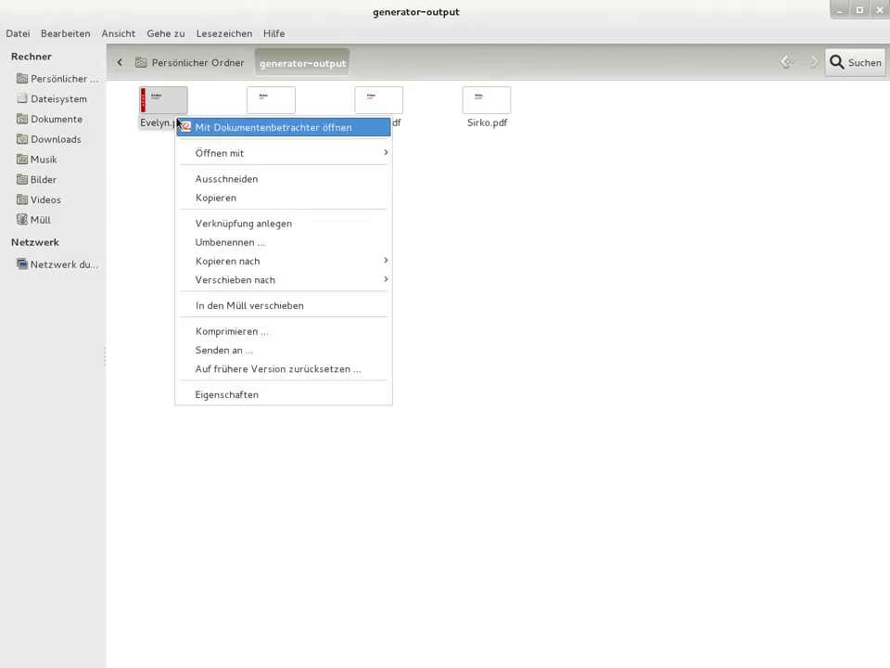
{"action": "left_click", "coordinate": [198, 127]}
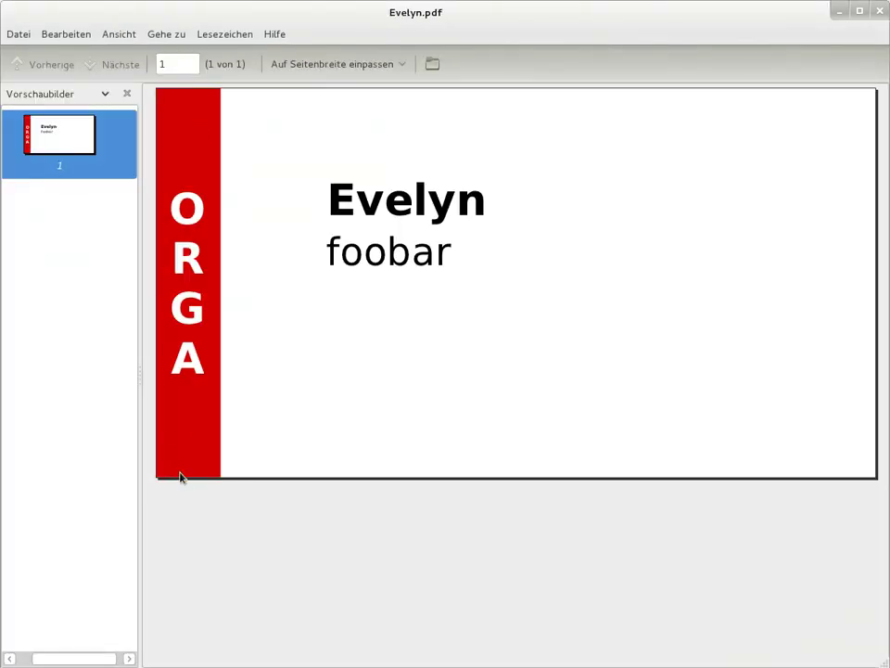
{"action": "left_click", "coordinate": [879, 10]}
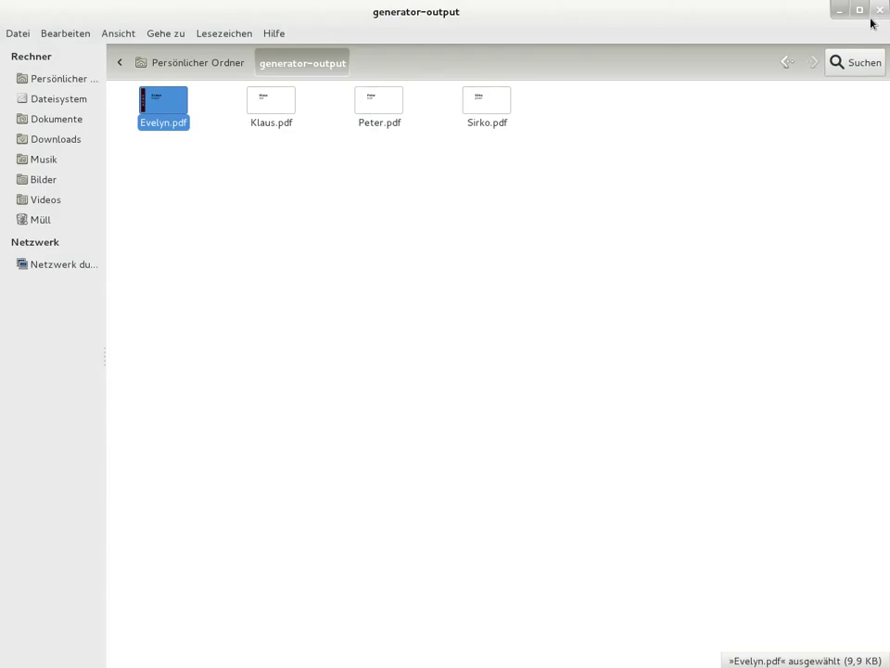
{"action": "right_click", "coordinate": [399, 109]}
{"action": "left_click", "coordinate": [403, 123]}
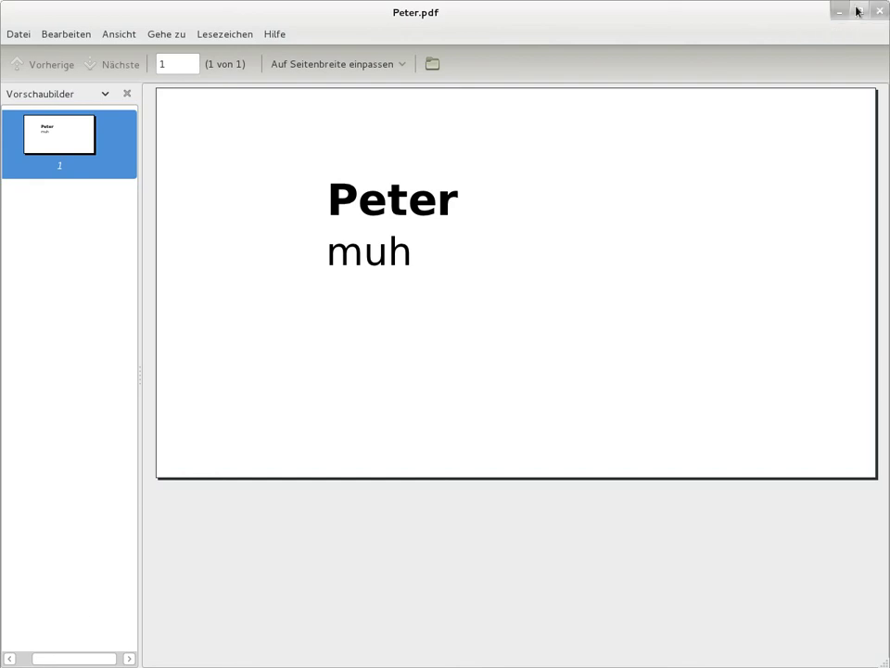
{"action": "left_click", "coordinate": [876, 11]}
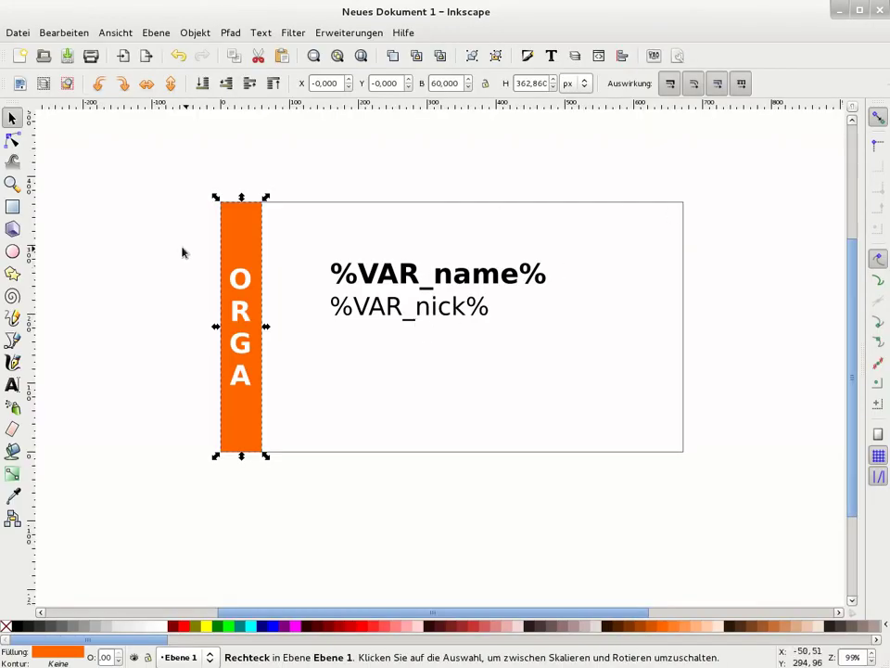
Import the pack.png image, accepting the default PNG import settings.
{"action": "left_click", "coordinate": [172, 249]}
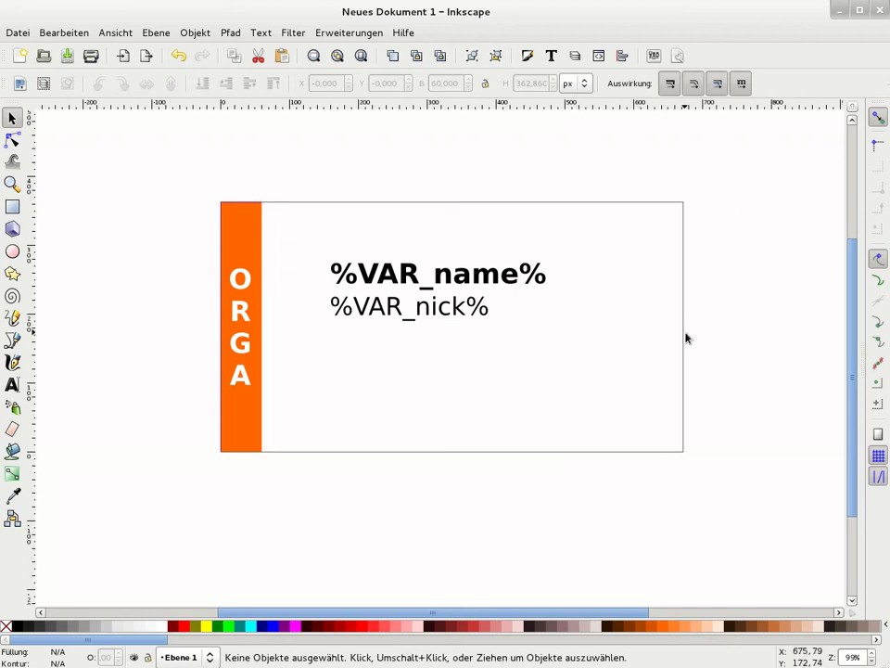
{"action": "key", "text": "ctrl"}
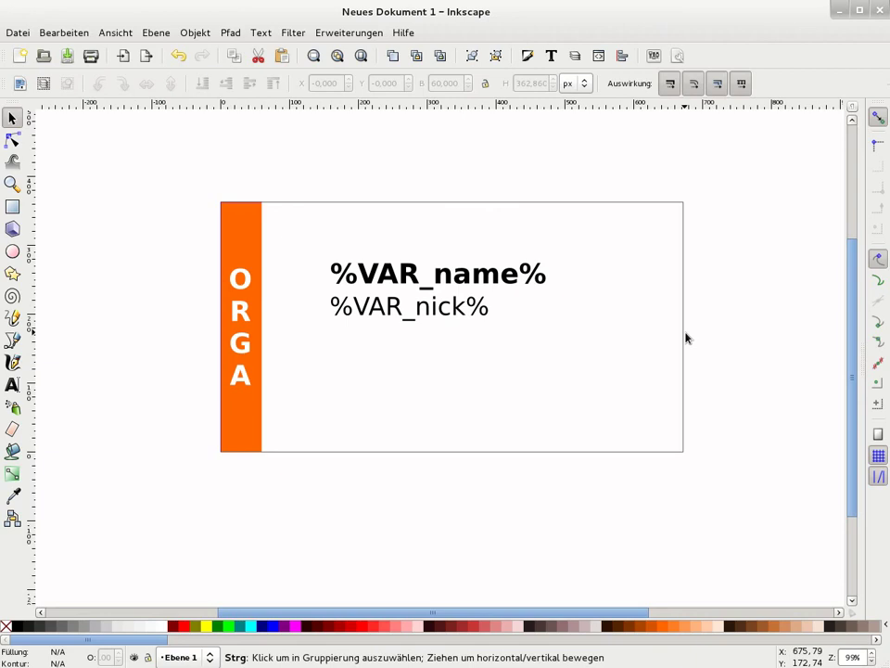
{"action": "key", "text": "ctrl+i"}
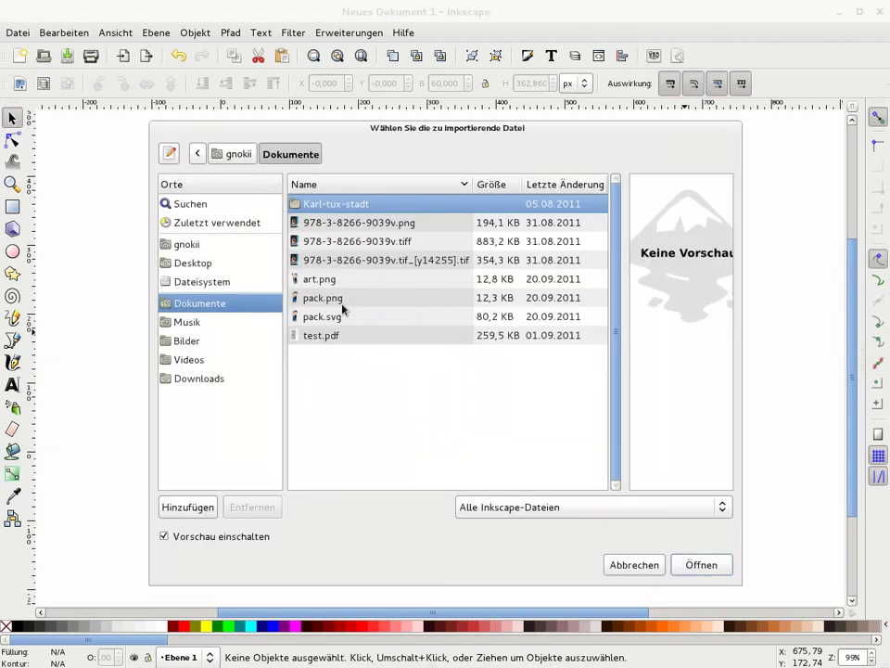
{"action": "left_click", "coordinate": [342, 306]}
{"action": "left_click", "coordinate": [708, 564]}
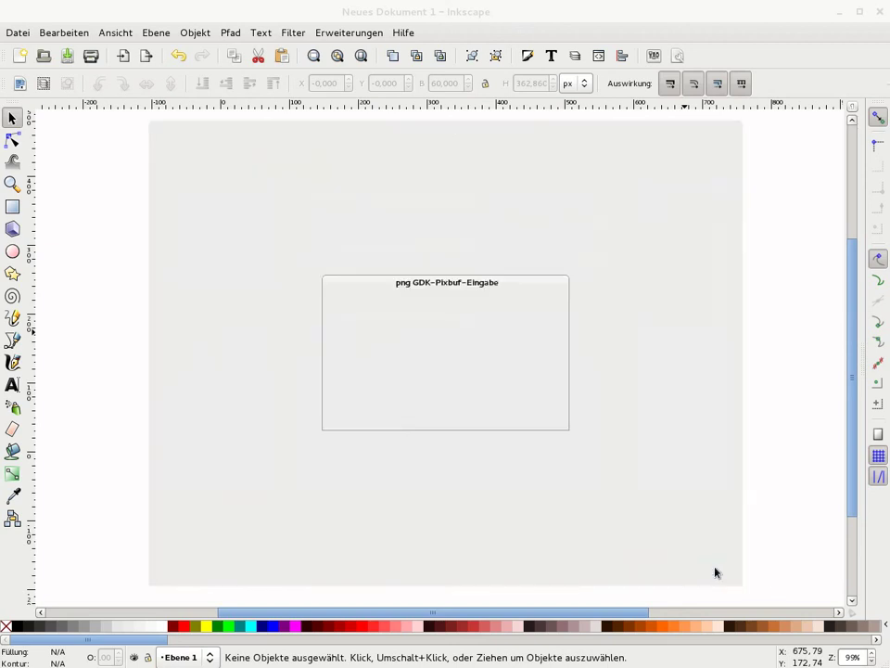
{"action": "left_click", "coordinate": [555, 420]}
Move the character image into the card's lower-right corner.
{"action": "left_click", "coordinate": [555, 419]}
{"action": "left_click_drag", "start_coordinate": [561, 422], "coordinate": [672, 405]}
{"action": "key", "text": "Escape"}
{"action": "key", "text": "Escape"}
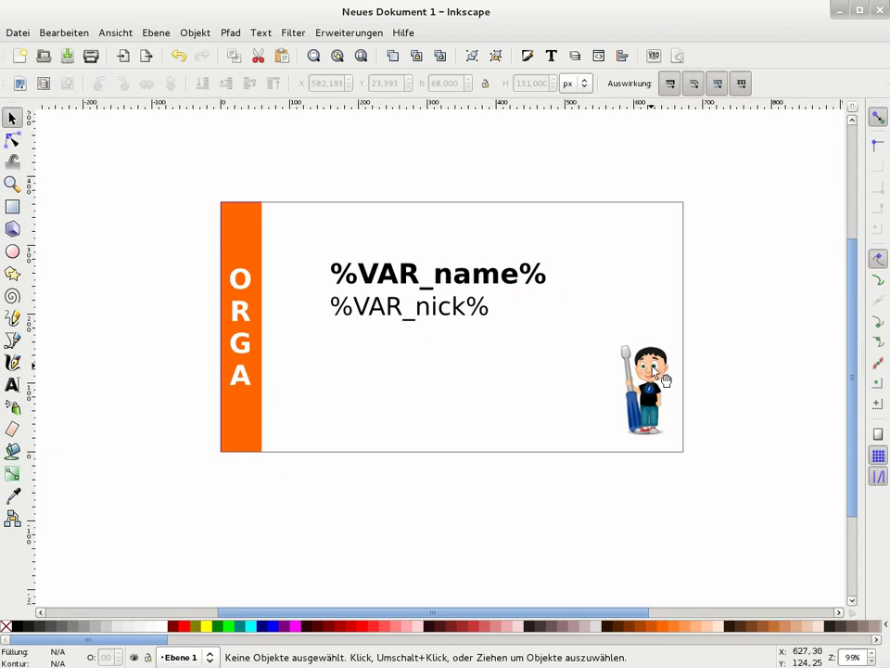
{"action": "left_click", "coordinate": [664, 378]}
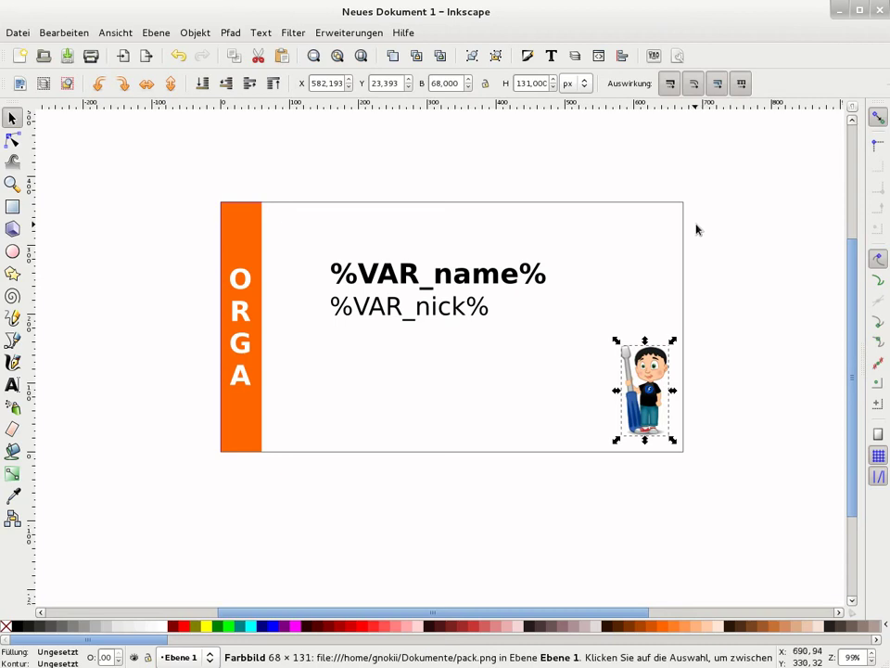
{"action": "left_click", "coordinate": [711, 332]}
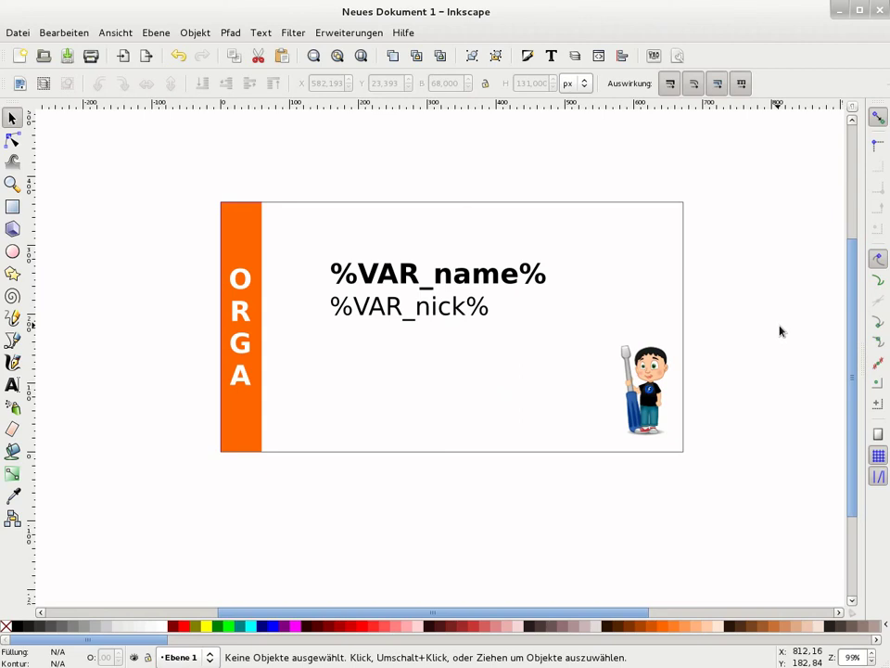
{"action": "left_click", "coordinate": [646, 374]}
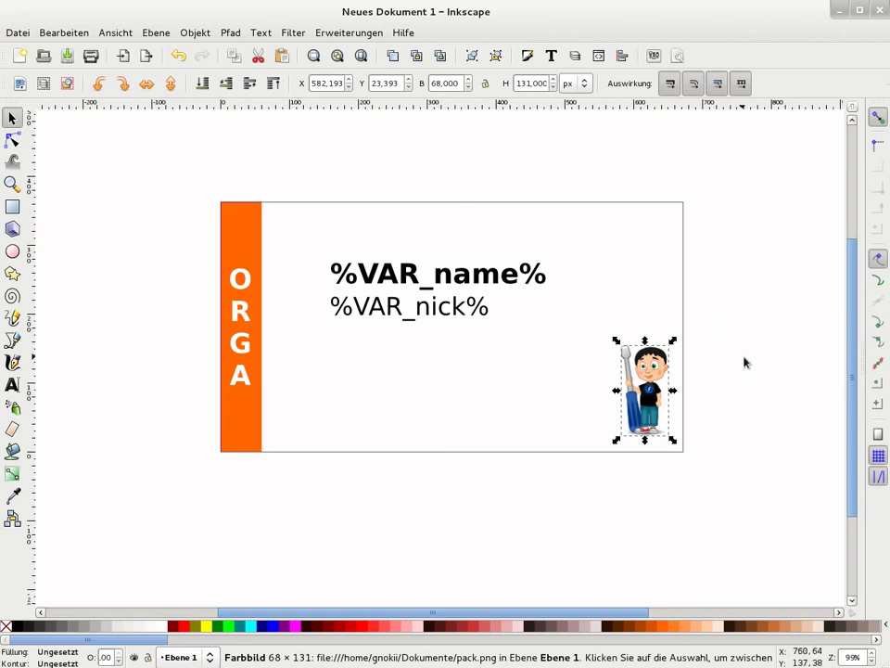
Append the pack.png=>role replacement to Generator's extra textual values and regenerate the card PDFs.
{"action": "left_click", "coordinate": [374, 34]}
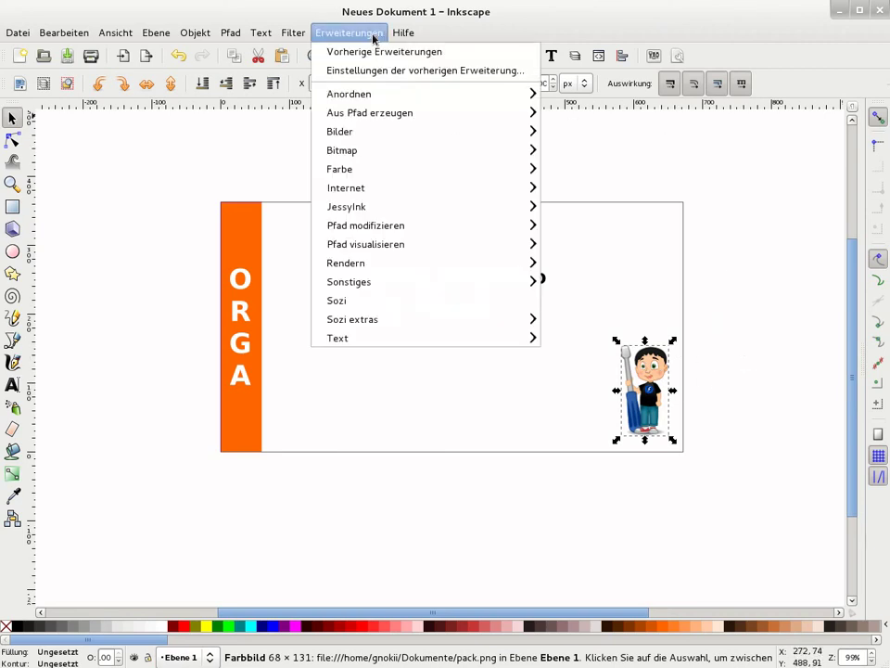
{"action": "mouse_move", "coordinate": [389, 263]}
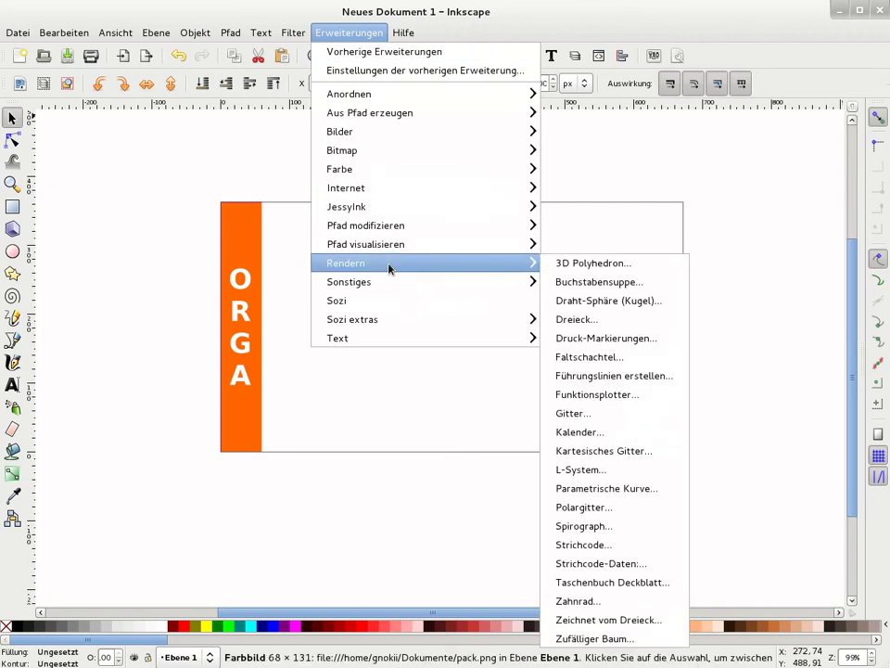
{"action": "mouse_move", "coordinate": [349, 282]}
{"action": "left_click", "coordinate": [607, 280]}
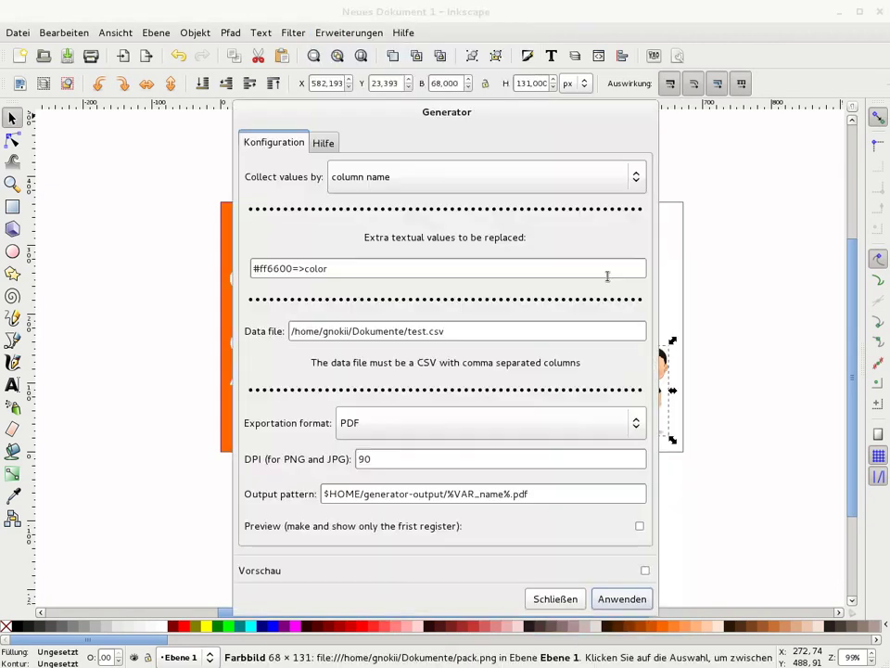
{"action": "left_click", "coordinate": [335, 267]}
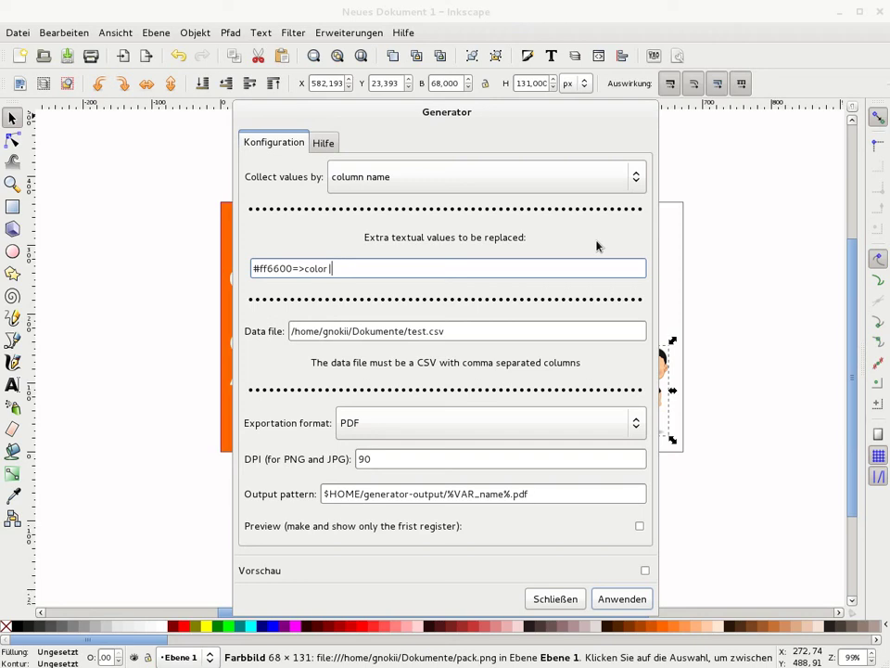
{"action": "type", "text": "pack.png"}
{"action": "type", "text": "=>ro"}
{"action": "type", "text": "le"}
{"action": "left_click", "coordinate": [605, 607]}
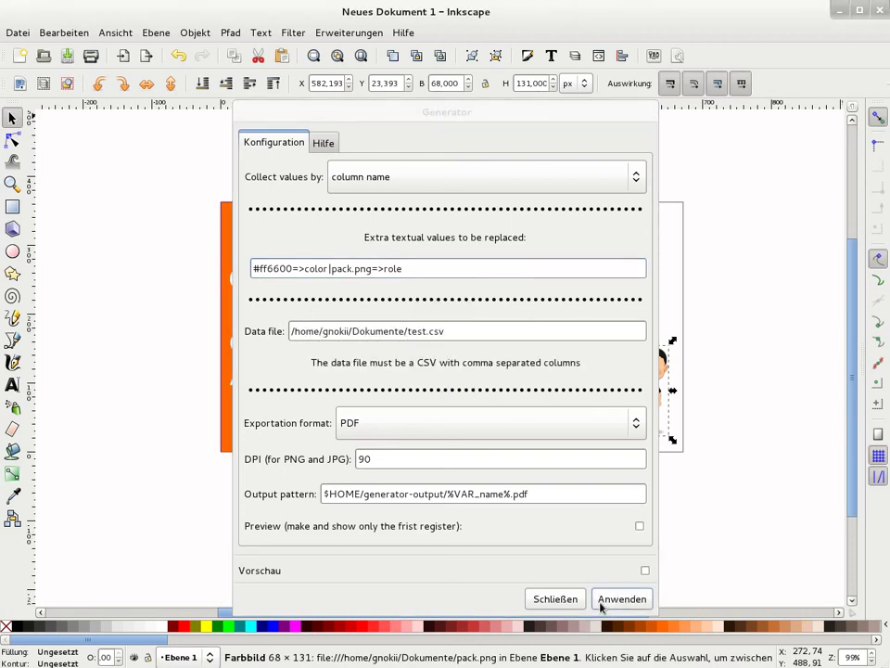
{"action": "left_click", "coordinate": [554, 598]}
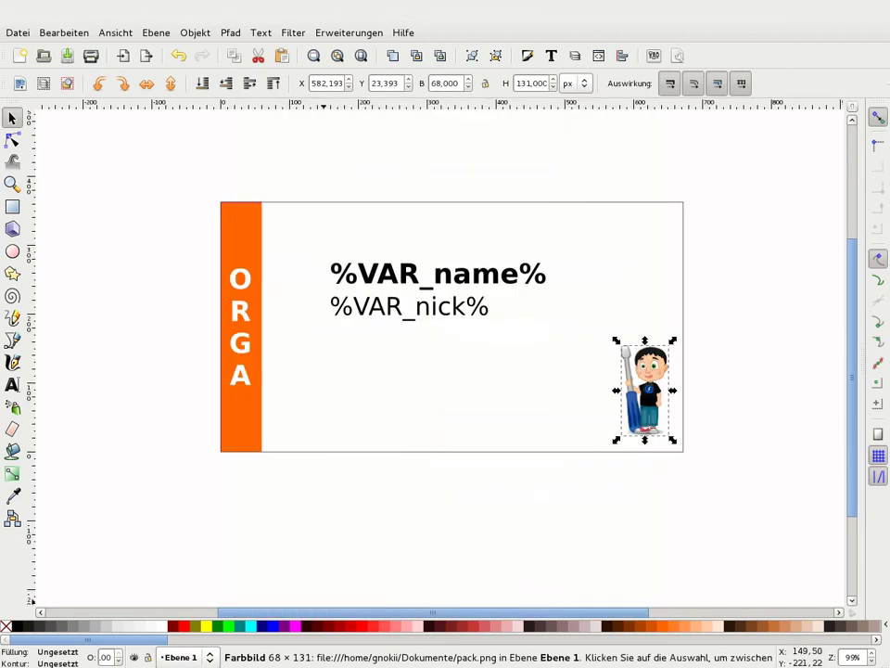
Open Evelyn.pdf from generator-output in the document viewer and check its character image.
{"action": "key", "text": "alt+Tab"}
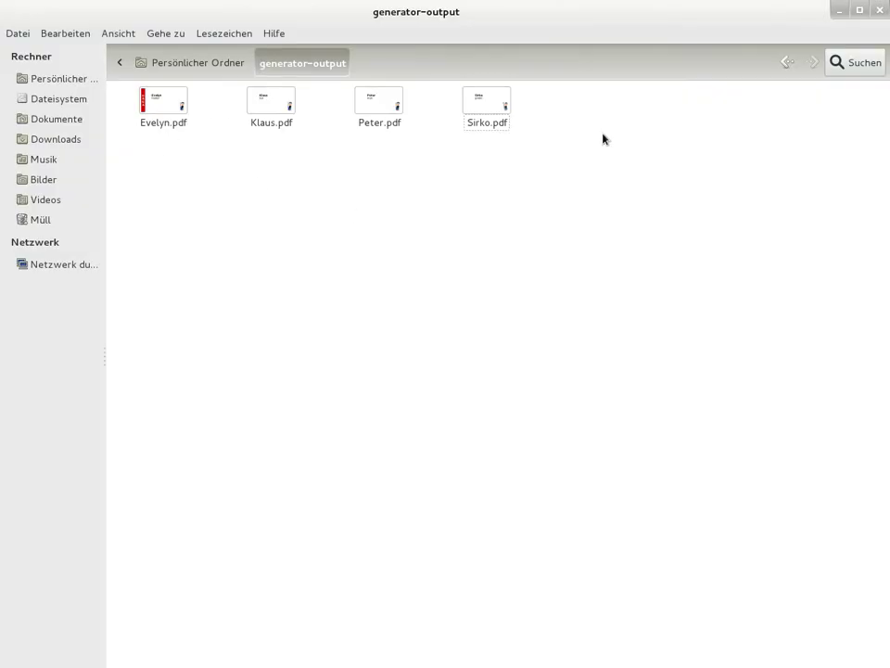
{"action": "right_click", "coordinate": [153, 130]}
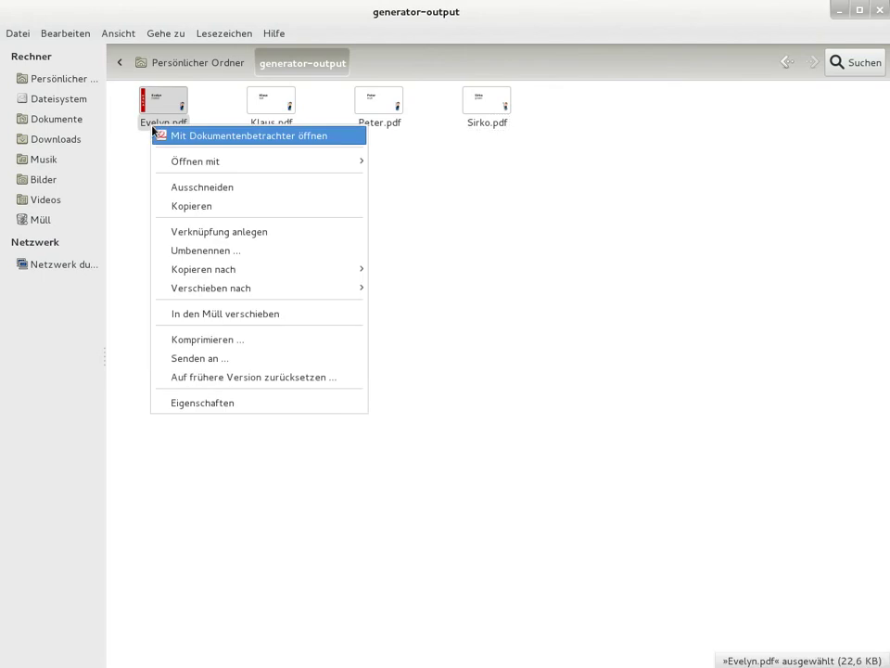
{"action": "left_click", "coordinate": [163, 137]}
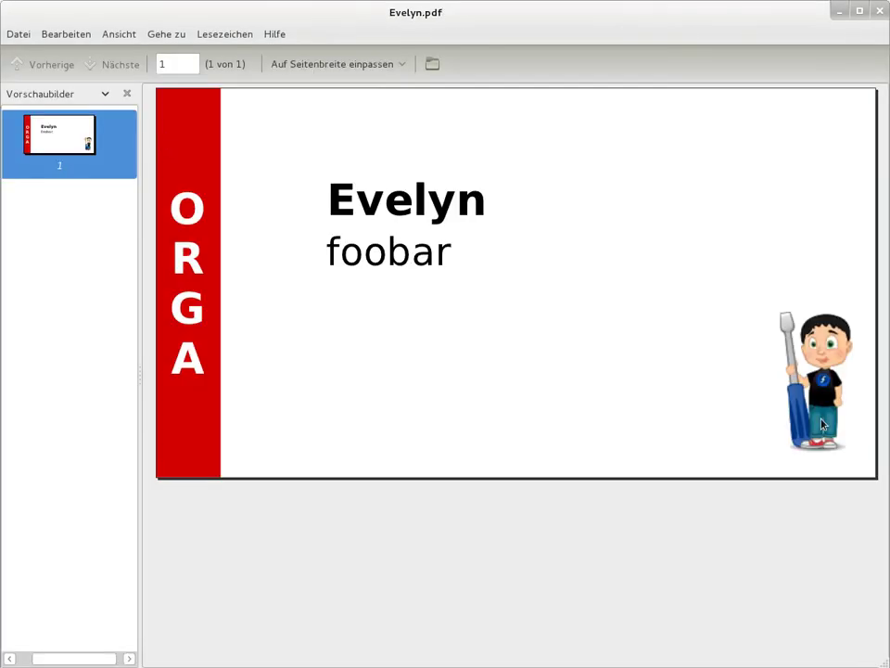
{"action": "left_click", "coordinate": [879, 12]}
Check the regenerated Klaus.pdf and Sirko.pdf cards in the document viewer.
{"action": "right_click", "coordinate": [268, 127]}
{"action": "left_click", "coordinate": [280, 133]}
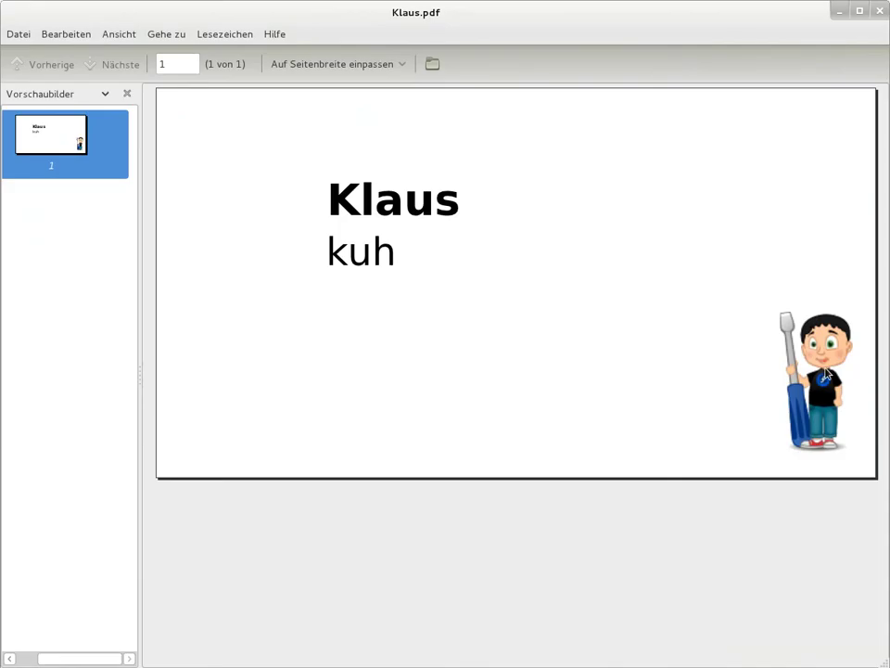
{"action": "left_click", "coordinate": [879, 11]}
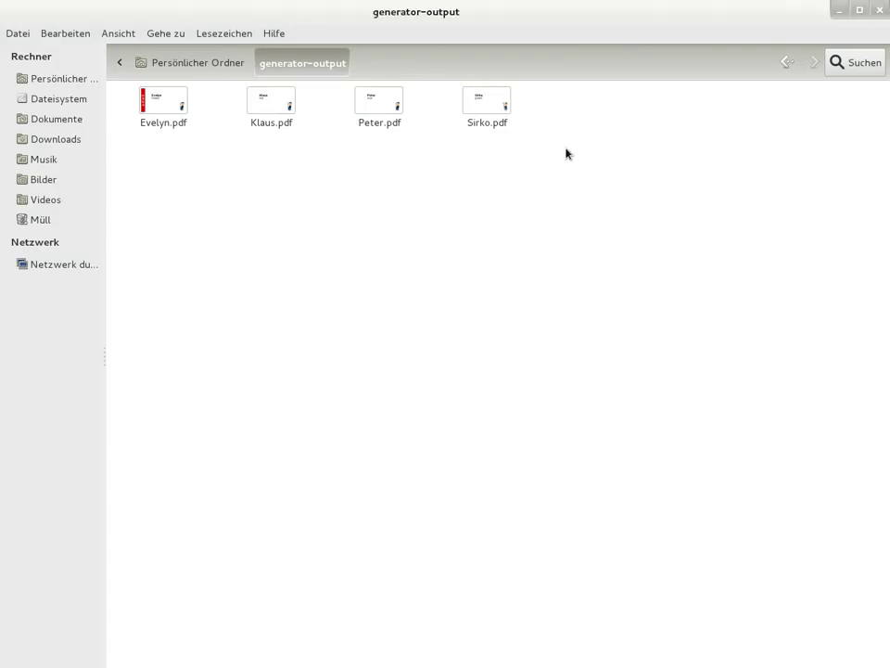
{"action": "right_click", "coordinate": [499, 122]}
{"action": "left_click", "coordinate": [503, 124]}
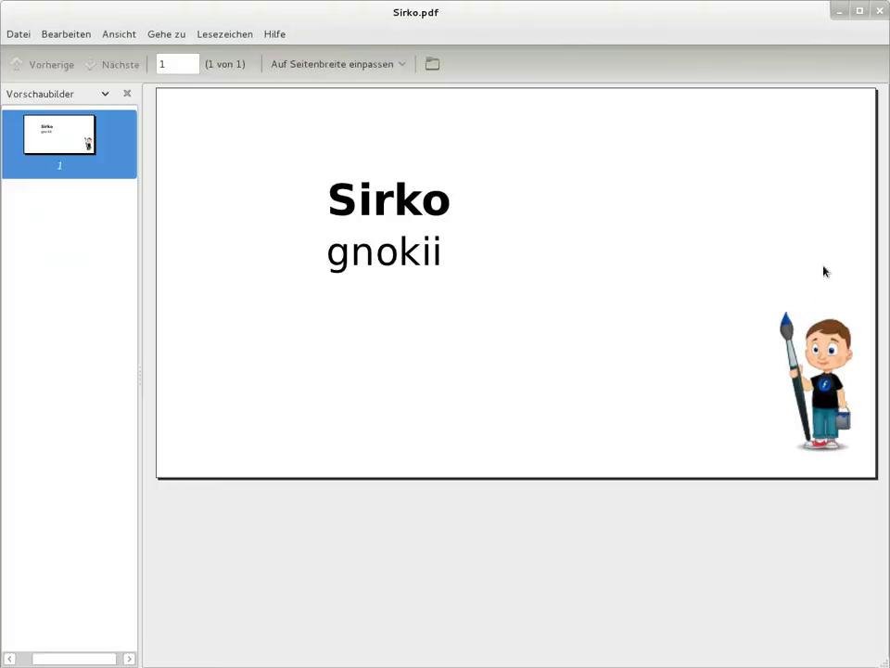
{"action": "left_click", "coordinate": [872, 15]}
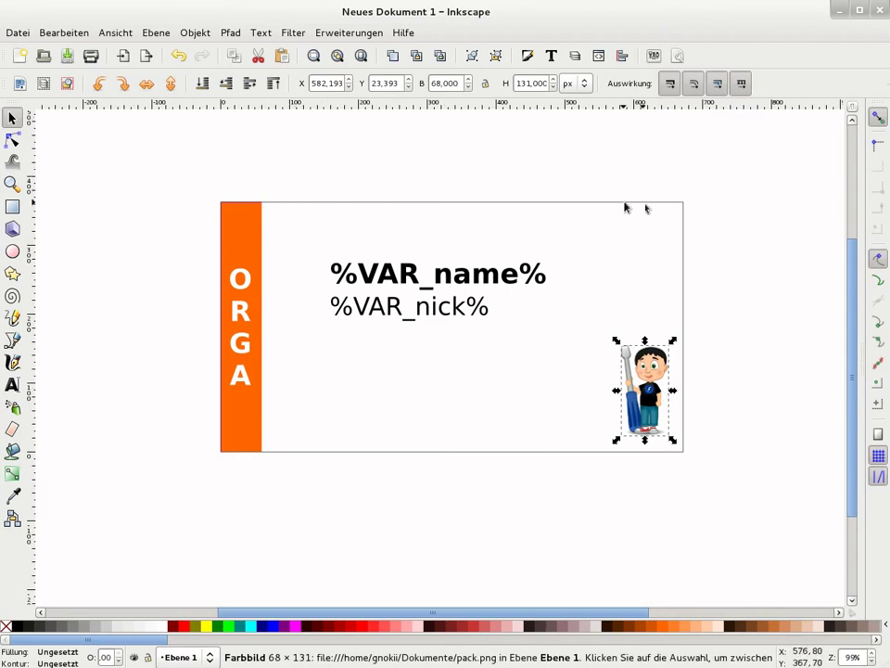
{"action": "left_click", "coordinate": [745, 201]}
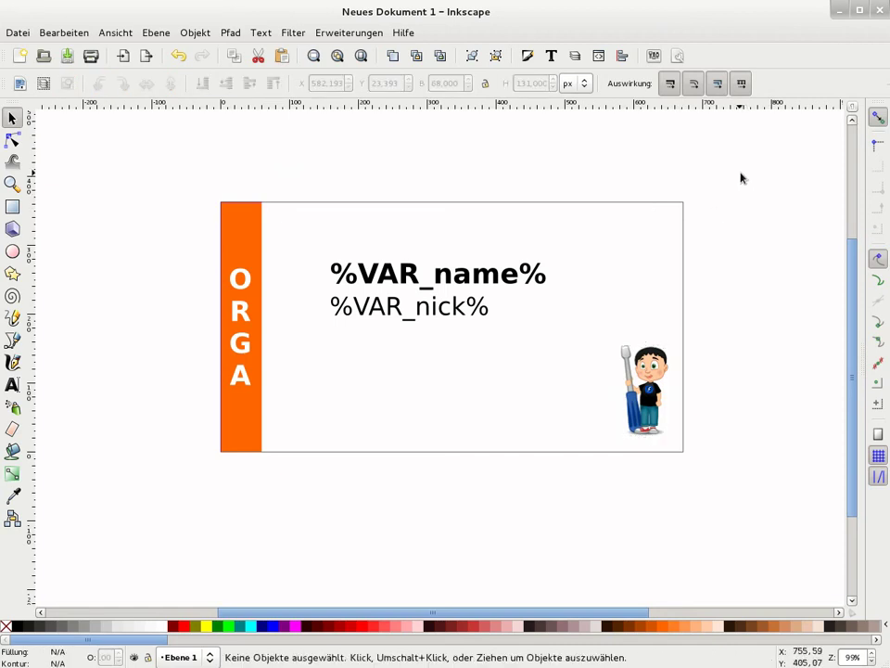